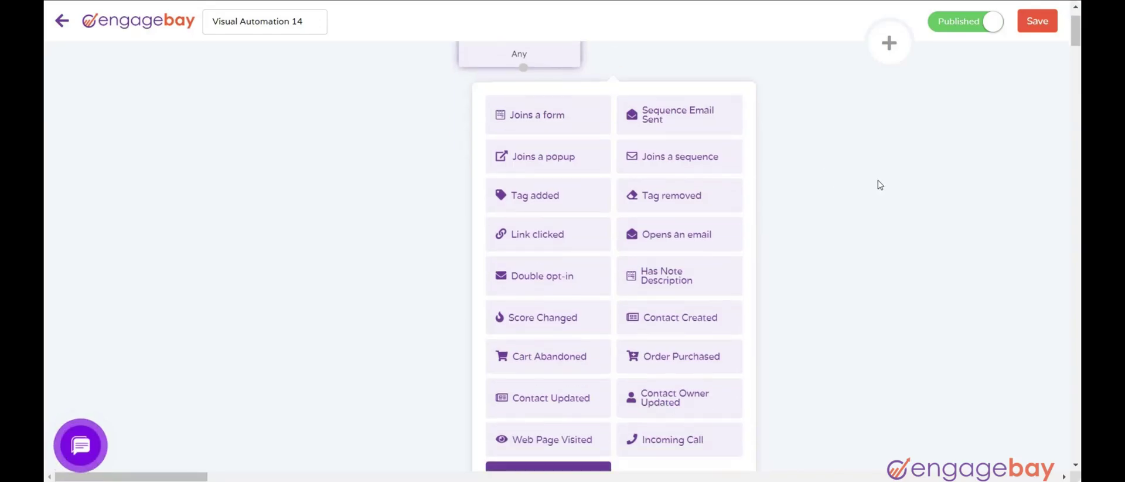
Step: Examine the automation trigger options for sequences, added and removed tags, clicked links and opened emails
scroll(689, 207, up, 1)
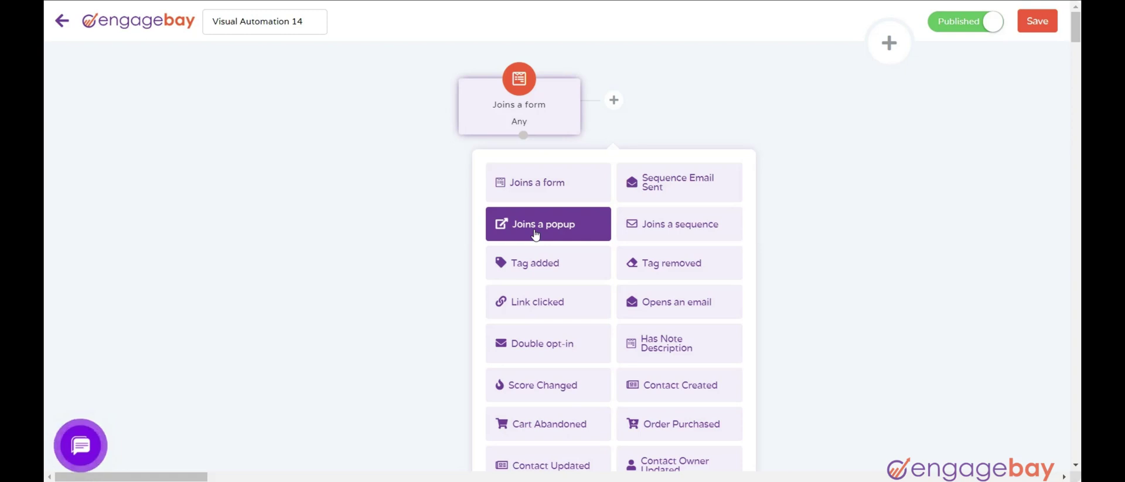
click(692, 226)
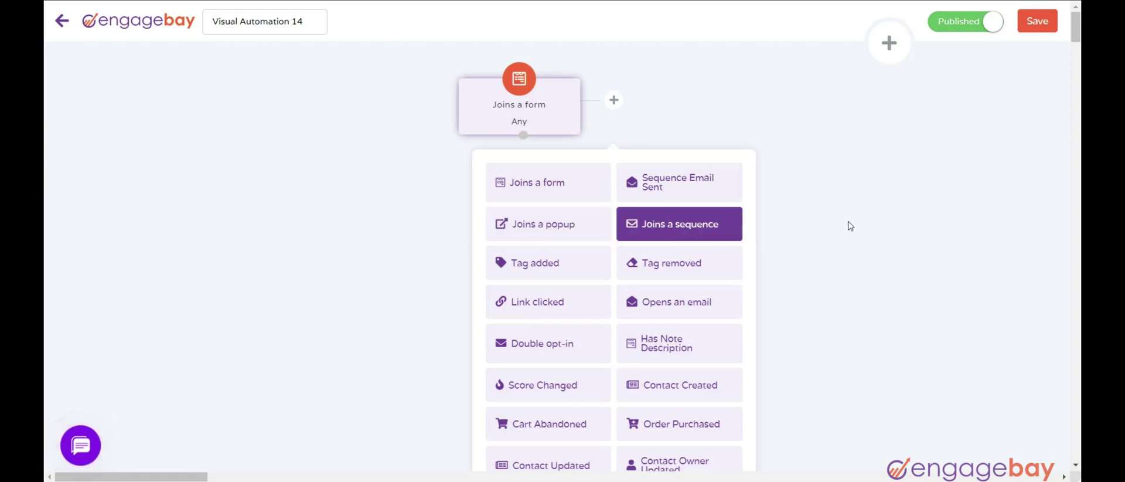
scroll(851, 225, down, 1)
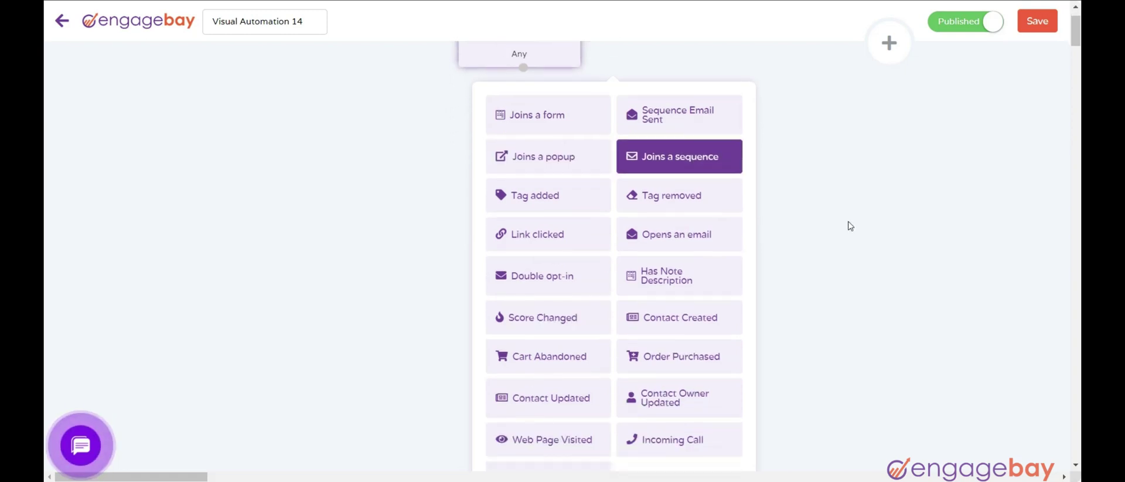
click(553, 204)
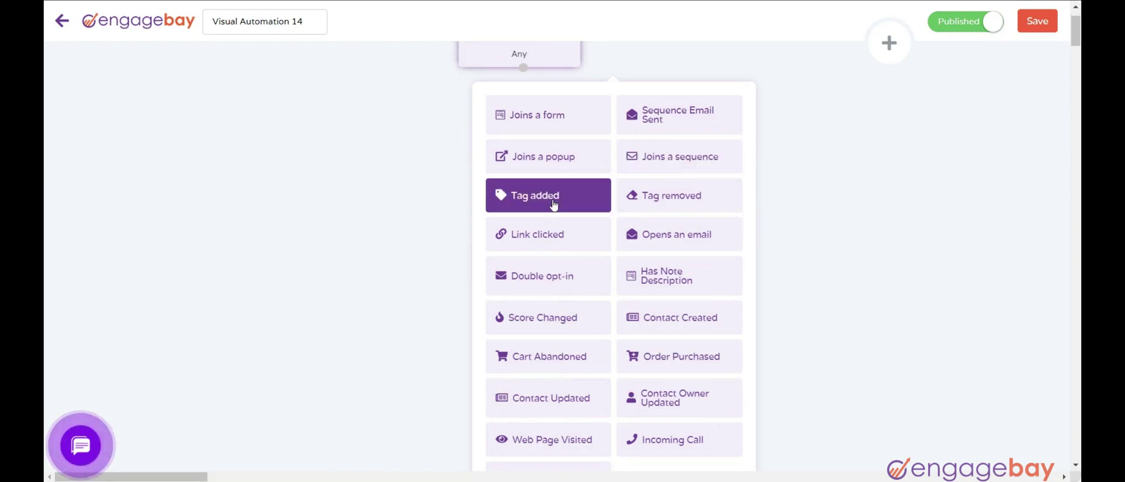
click(660, 206)
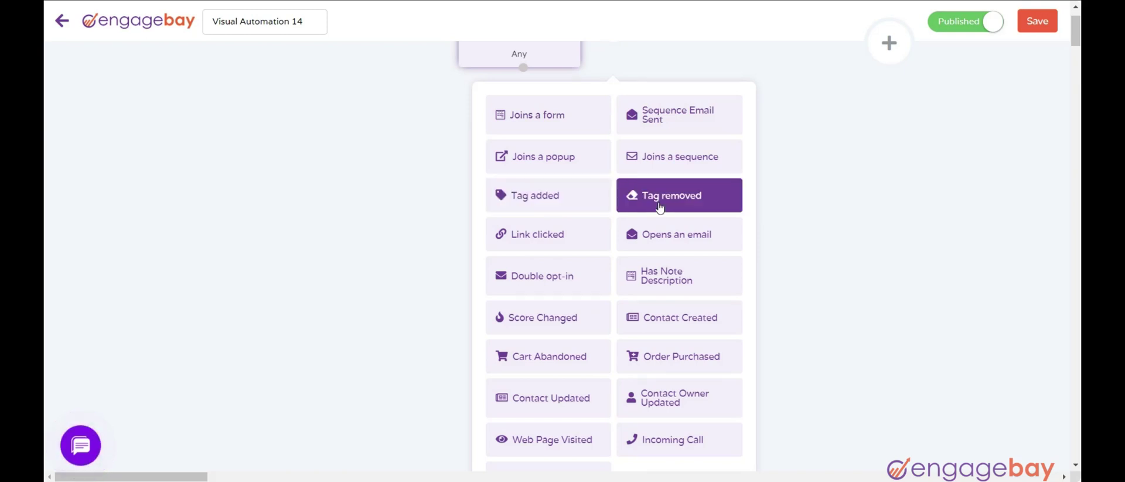
click(560, 245)
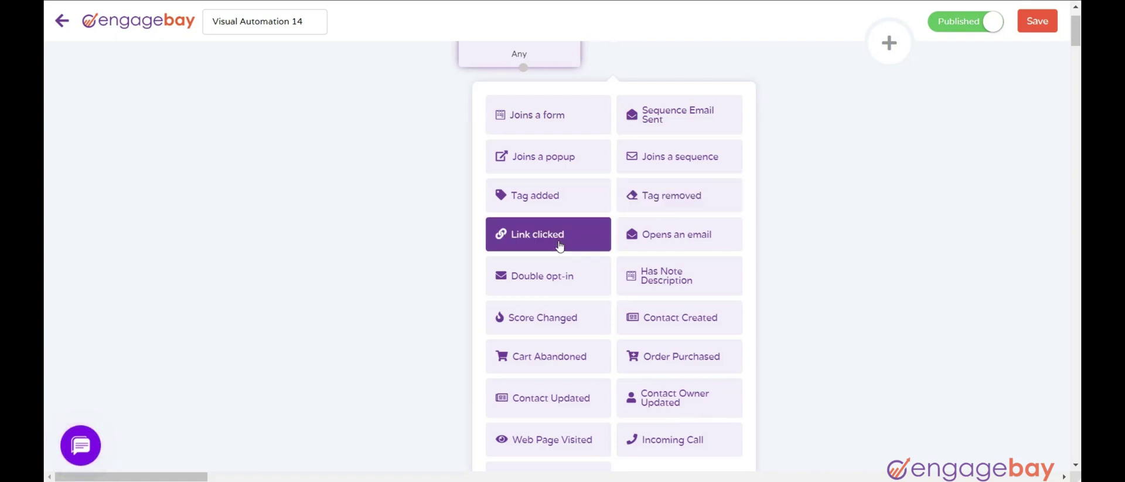
click(686, 244)
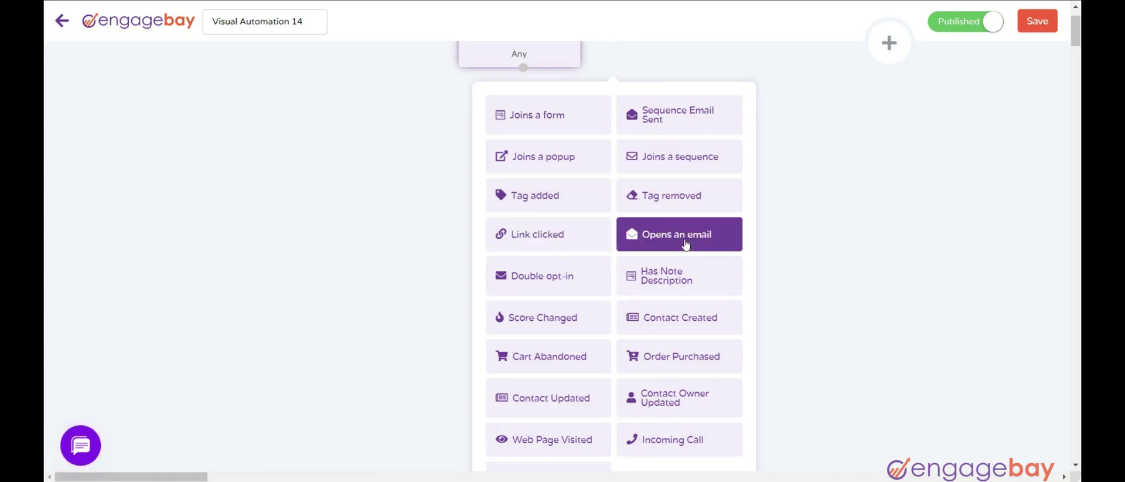
Step: Examine the Double opt-in, Has Note Description, Score Changed and Contact Created triggers
click(565, 277)
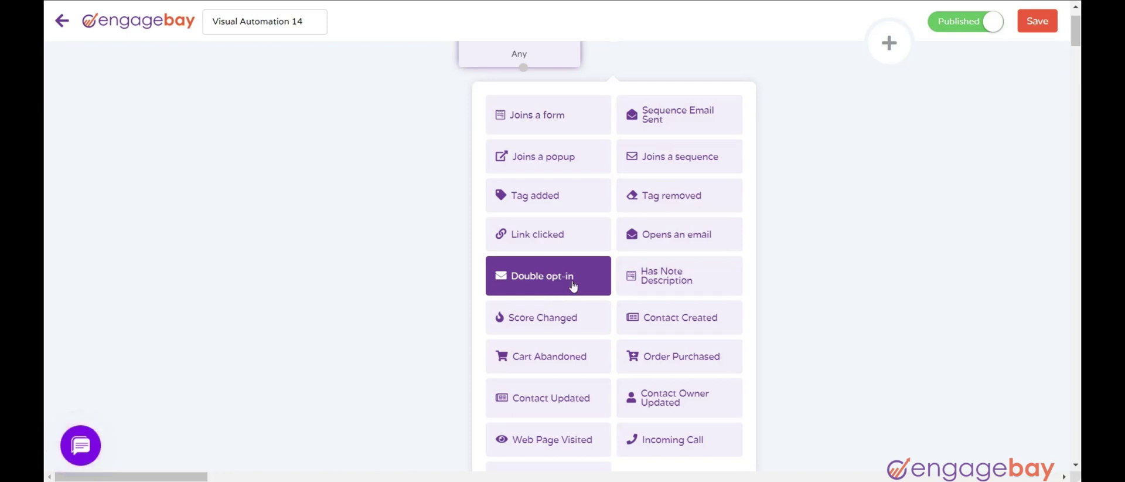
click(674, 273)
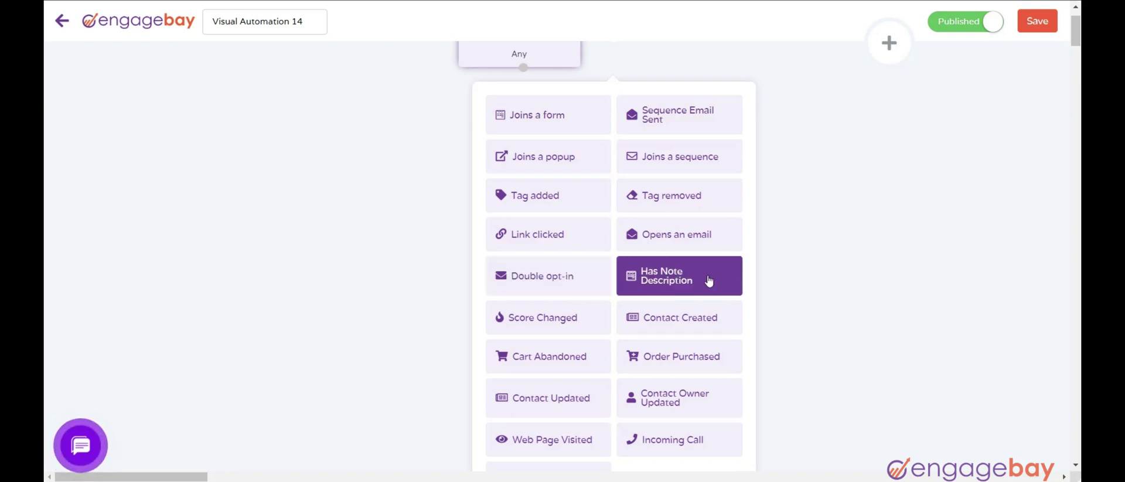
click(591, 317)
scroll(589, 316, down, 3)
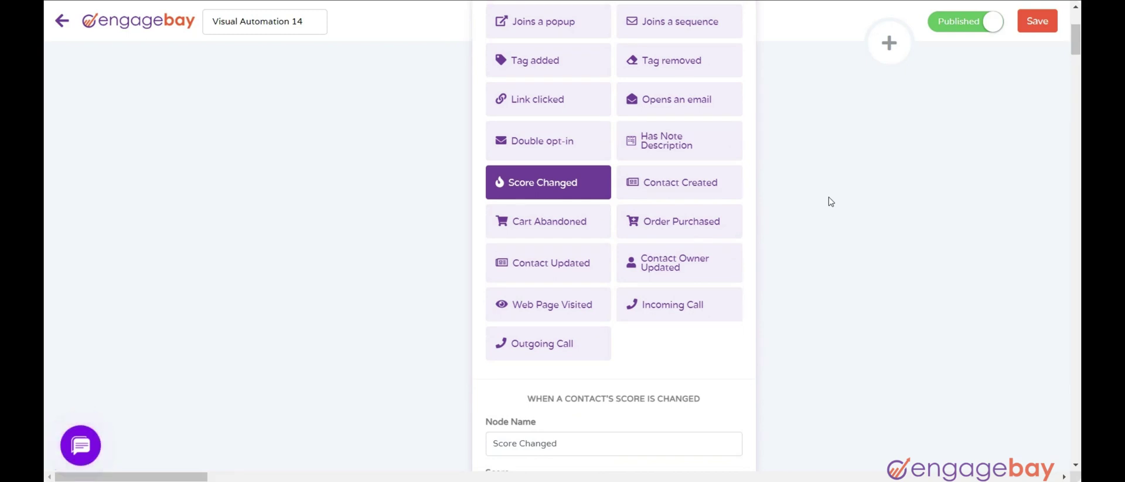
click(739, 188)
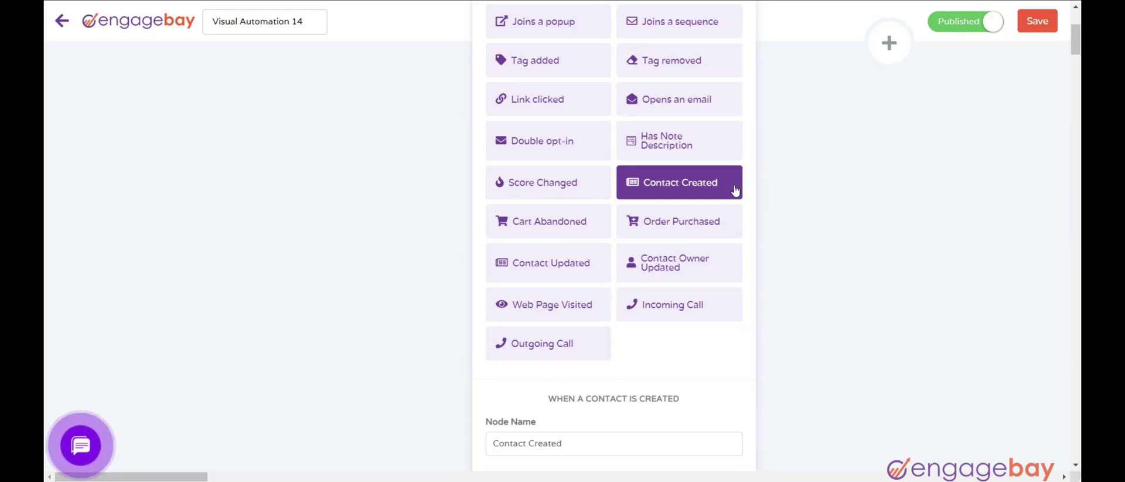
Step: Examine the Cart Abandoned, Order Purchased, Contact Updated, Contact Owner Updated, Web Page Visited, Incoming Call and Outgoing Call triggers
click(587, 232)
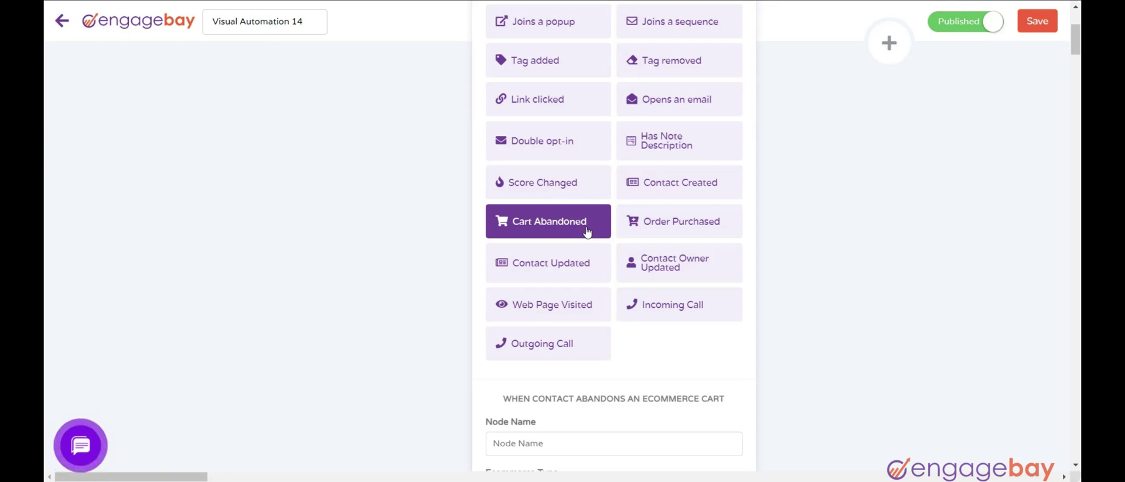
click(659, 220)
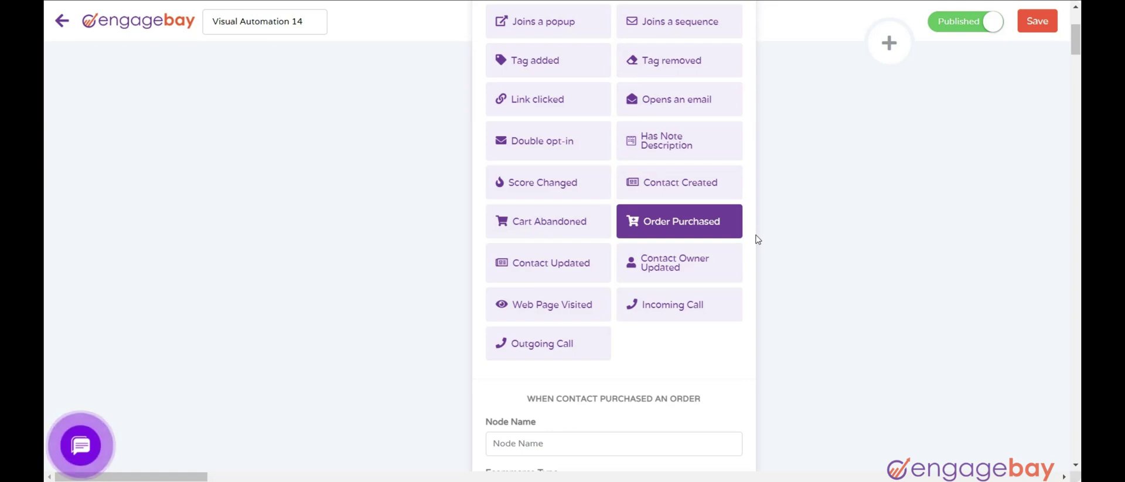
click(589, 267)
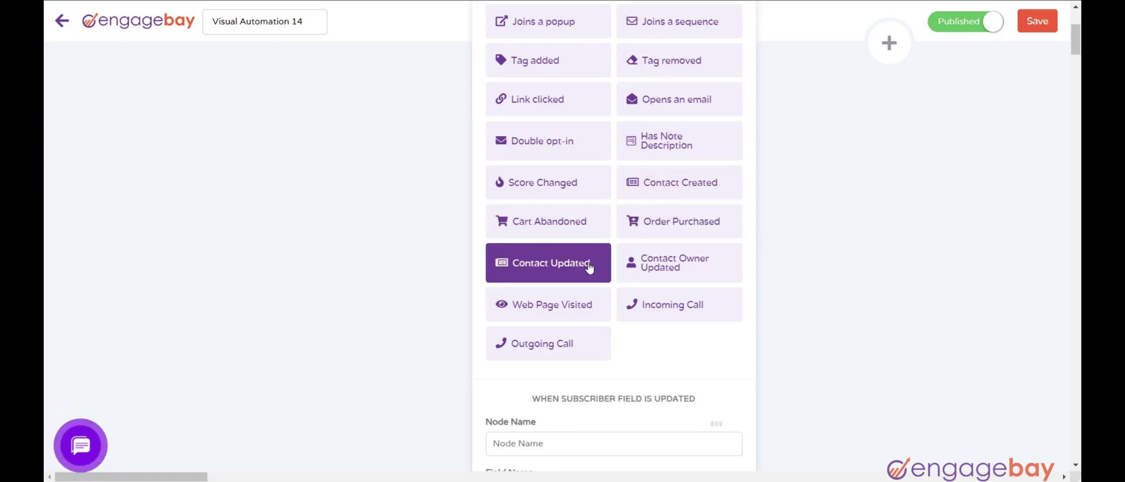
click(678, 265)
click(523, 311)
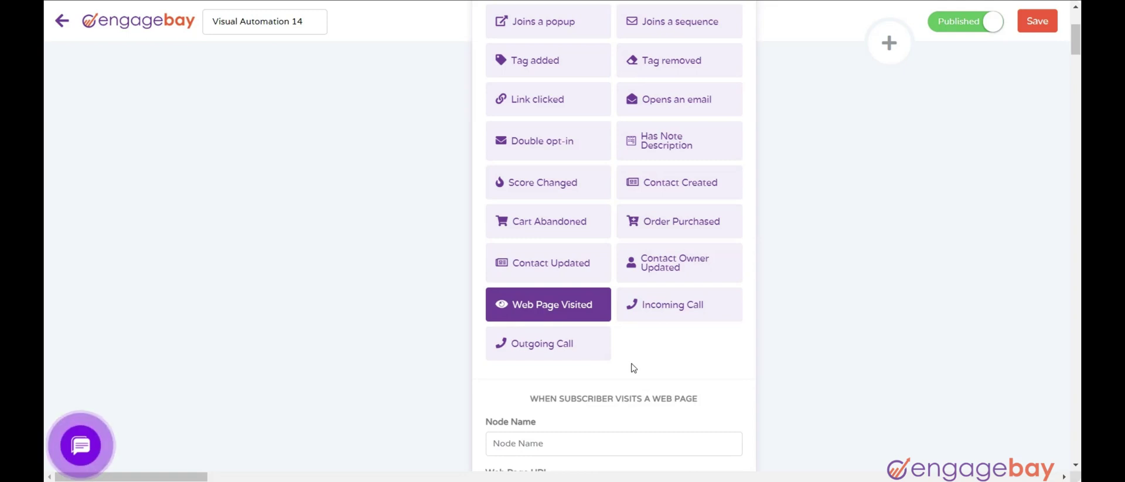
click(647, 316)
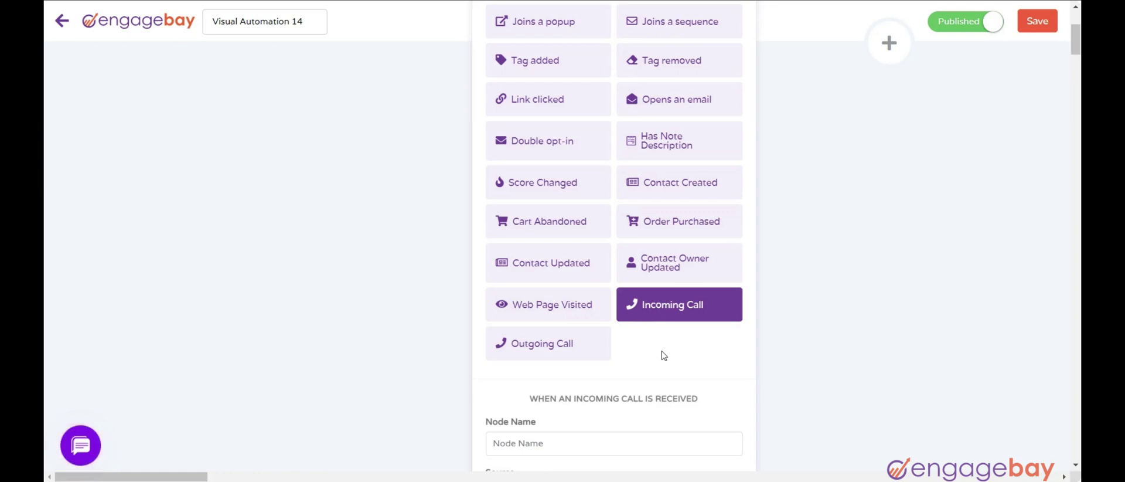
click(562, 352)
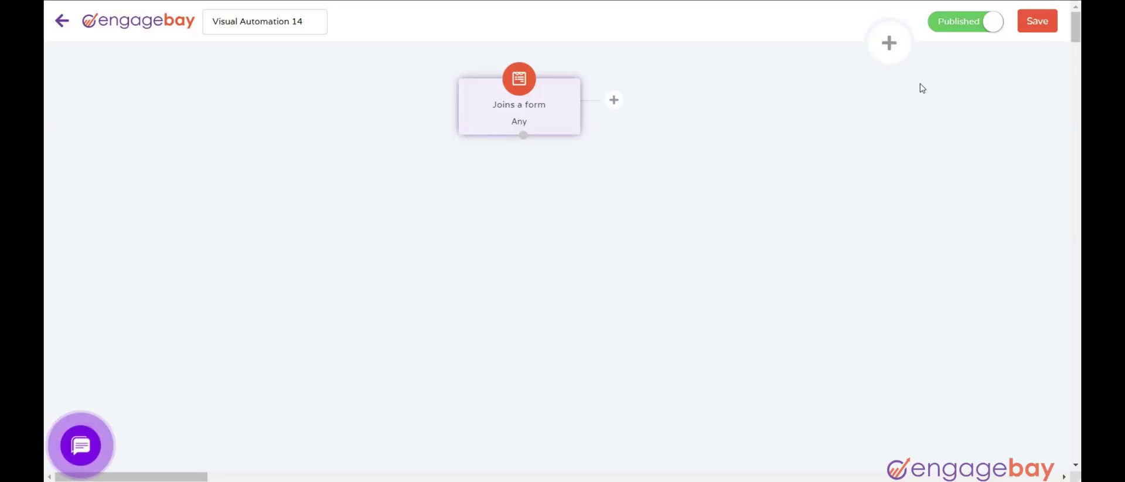
click(900, 54)
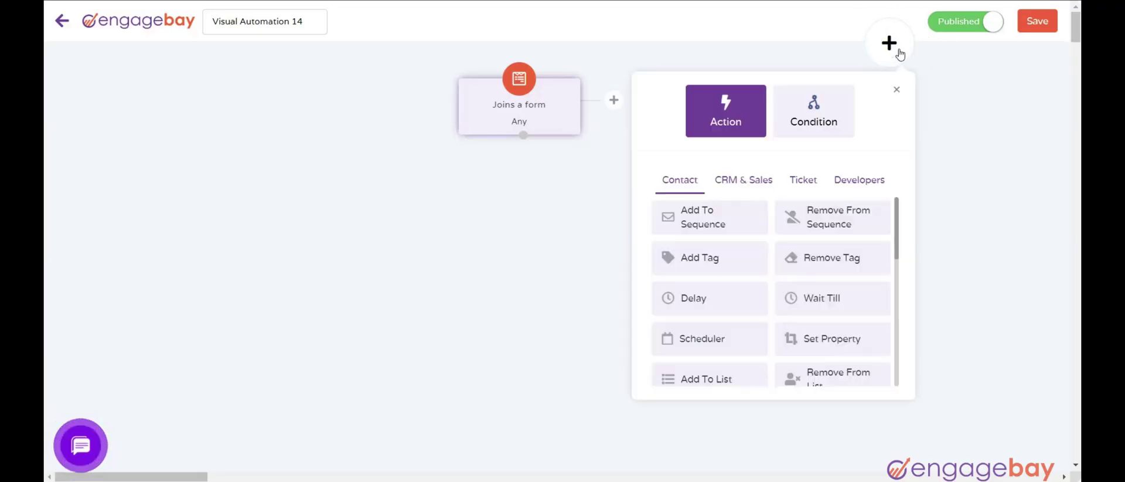
click(734, 134)
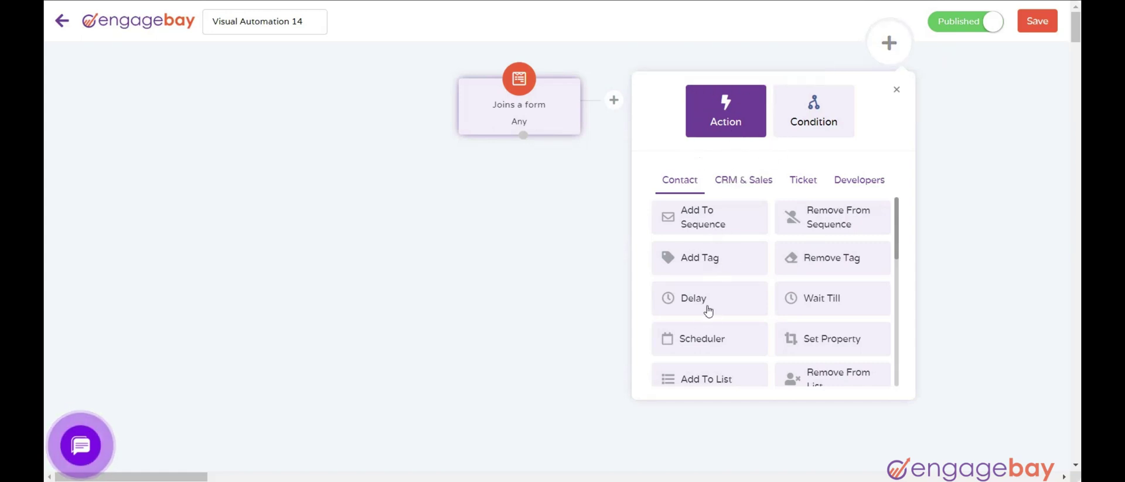
click(871, 224)
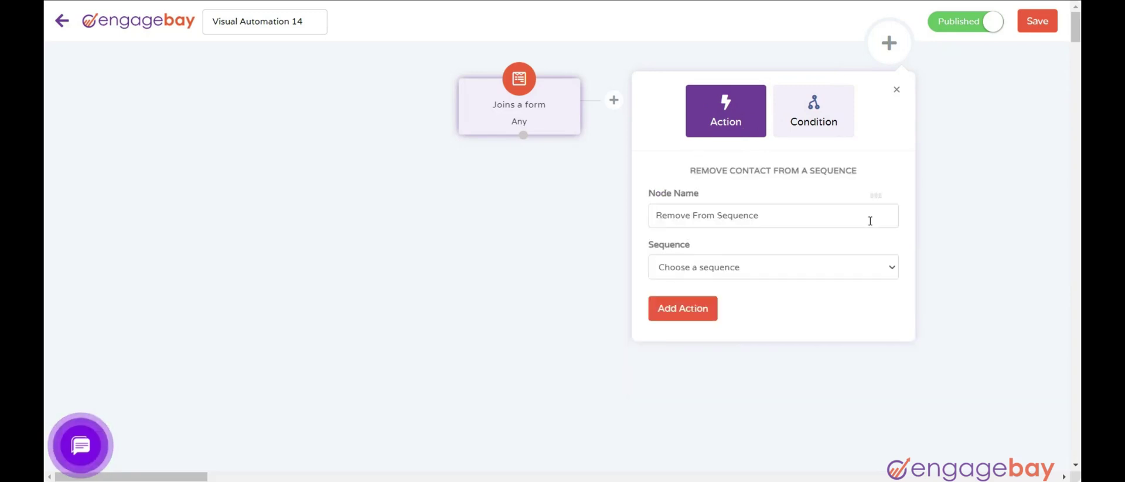
click(897, 91)
Step: Open the choices for a new node and examine the contact actions for tags, Delay, Wait Till, Scheduler and Set Property
click(889, 42)
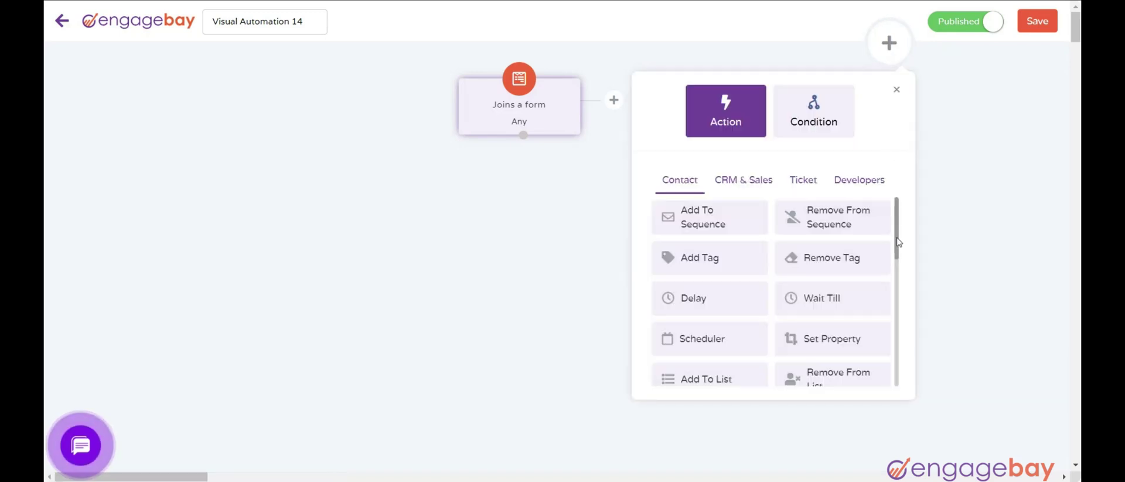
click(710, 260)
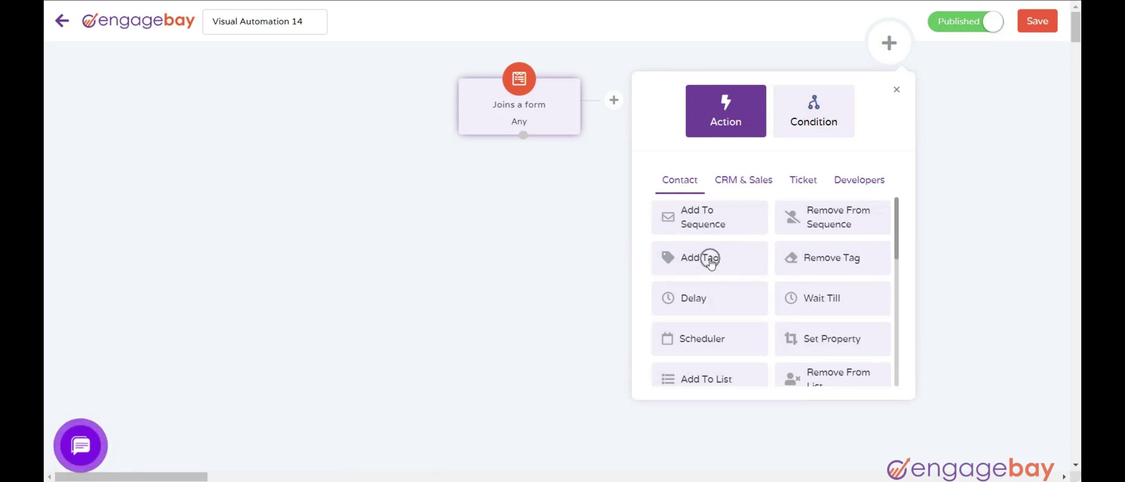
click(845, 269)
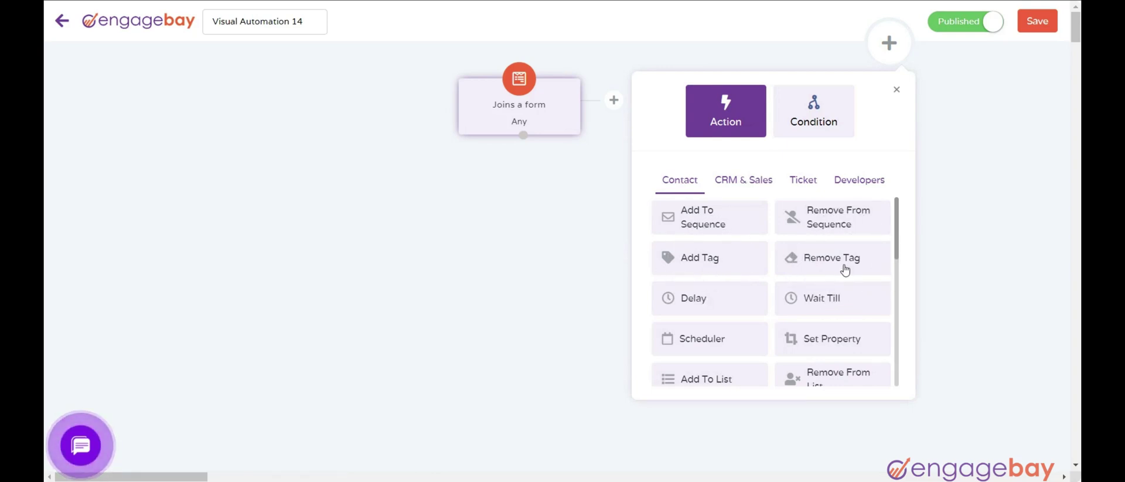
click(702, 303)
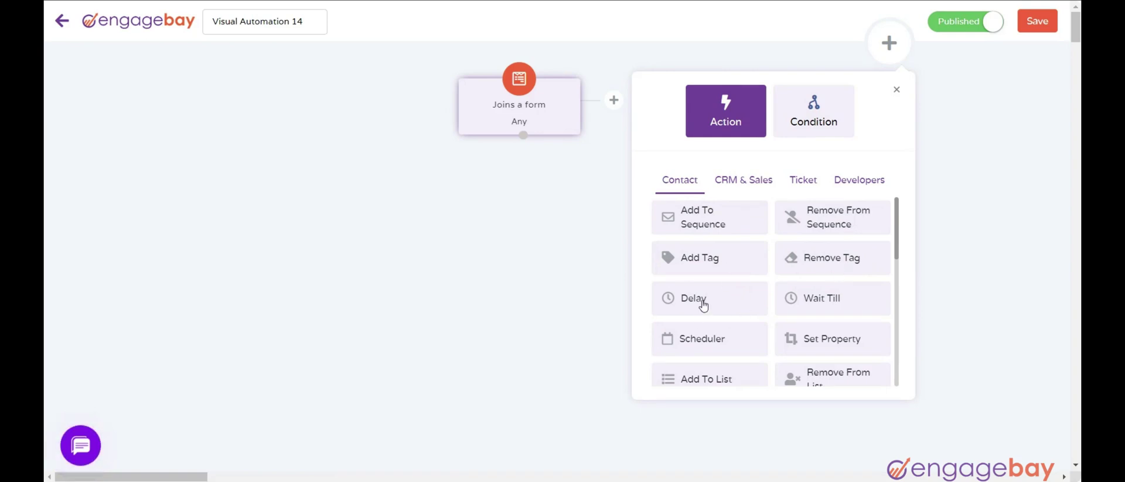
click(820, 305)
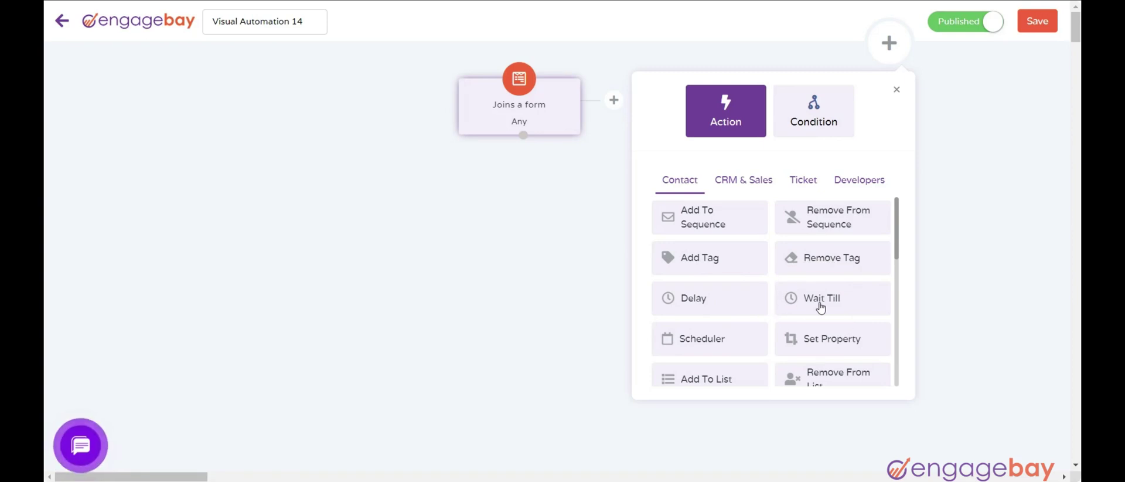
click(703, 340)
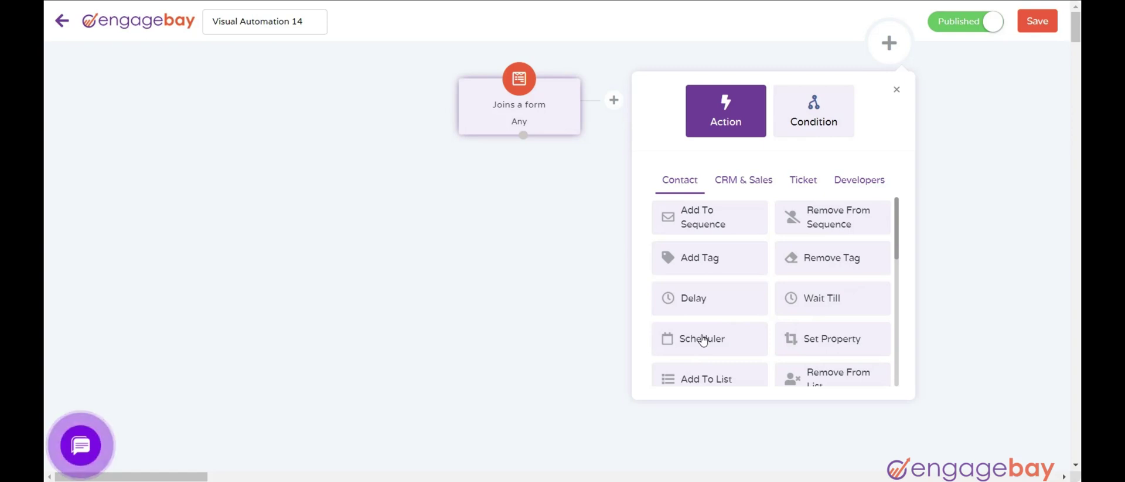
click(823, 346)
Step: Examine the contact actions that add contacts to or remove them from lists and forms
scroll(825, 347, down, 2)
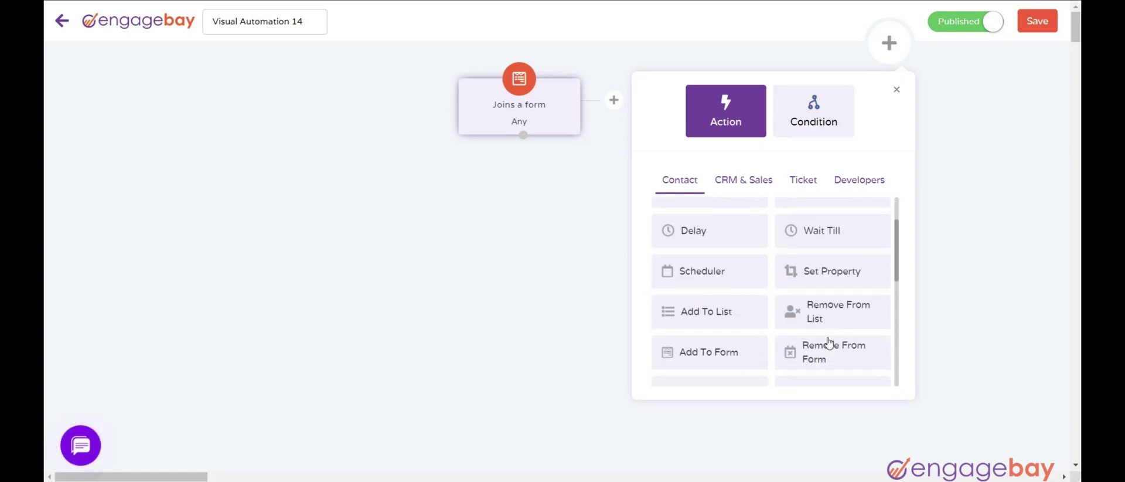
click(721, 318)
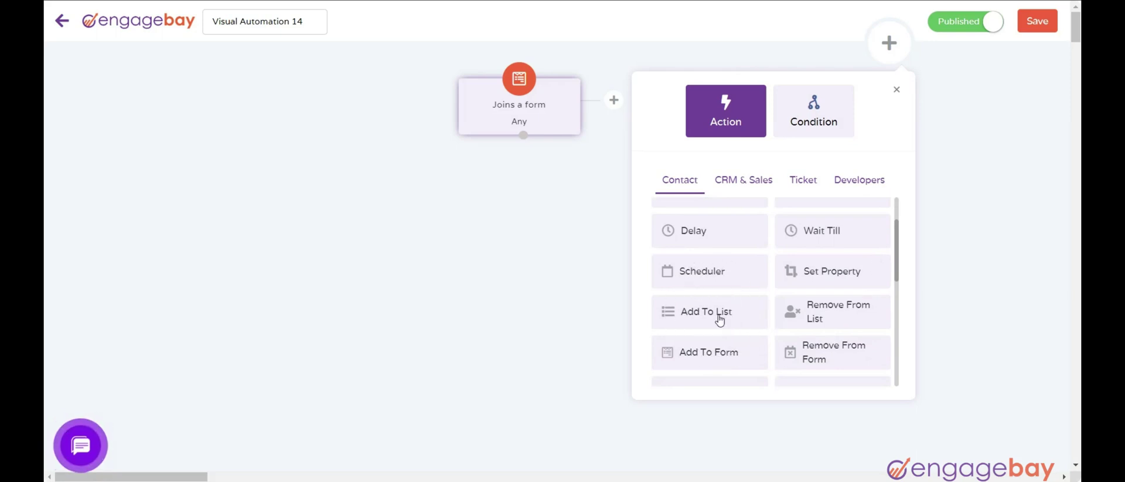
click(837, 322)
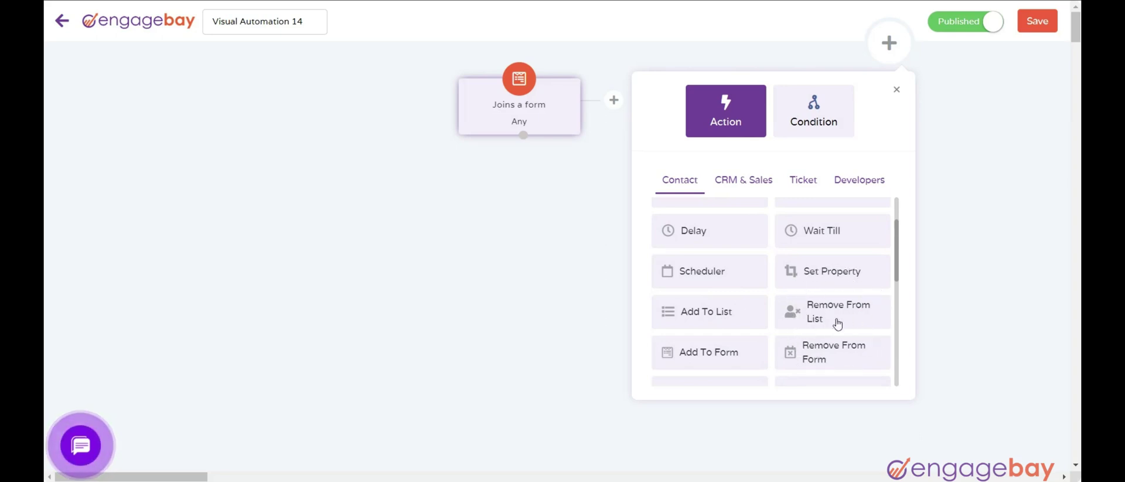
click(688, 350)
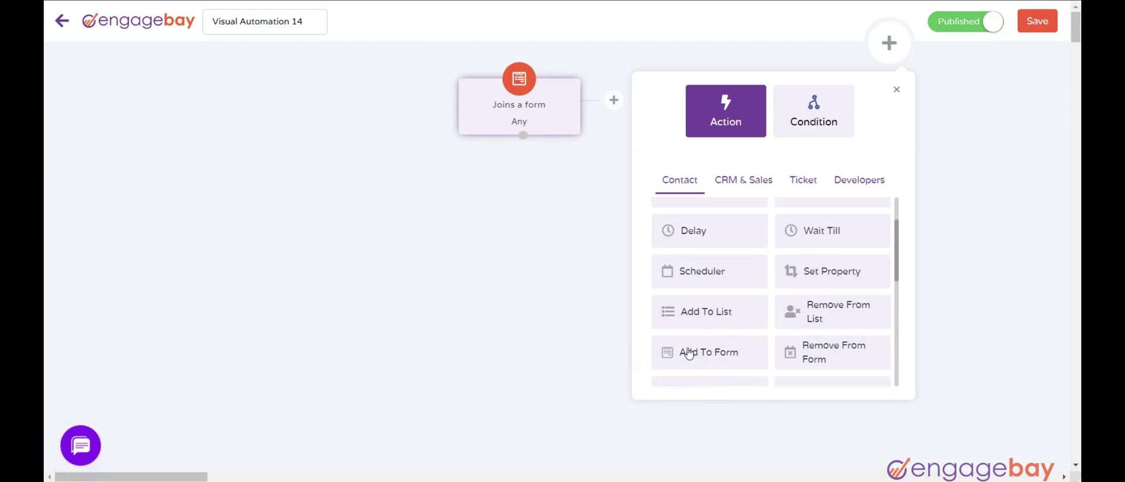
scroll(688, 350, down, 1)
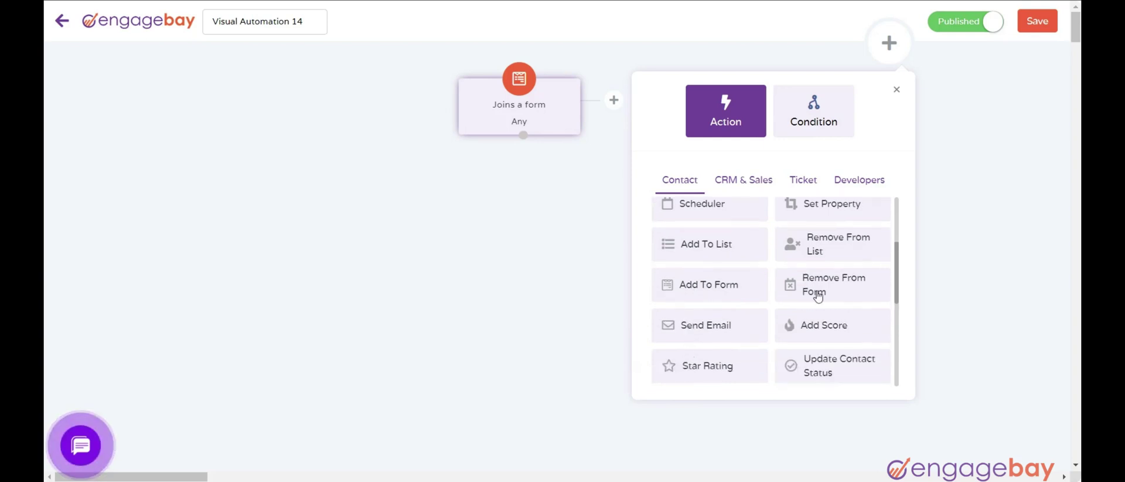
Step: Examine the Send Email, Add Score, Star Rating and Update Contact Status contact actions
click(706, 328)
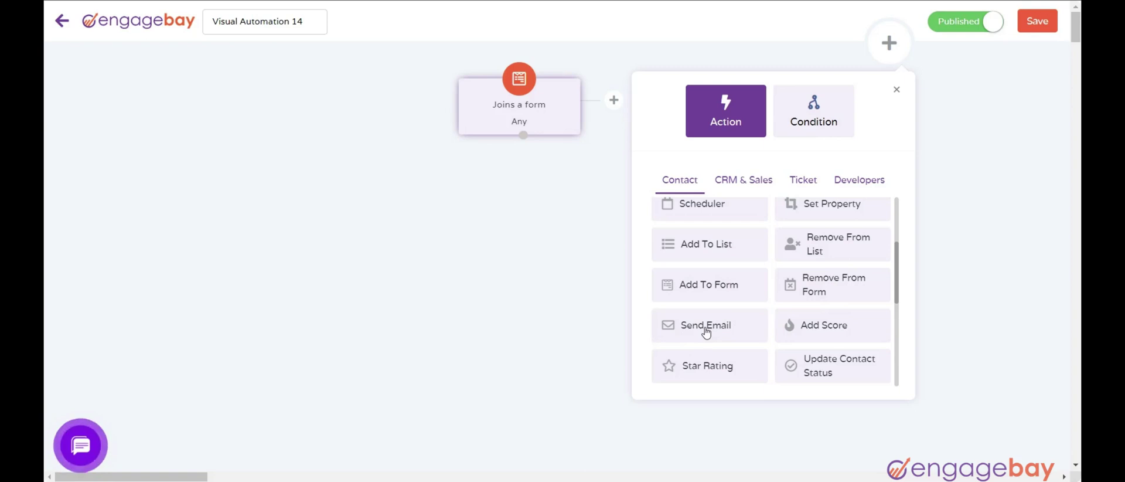
click(806, 327)
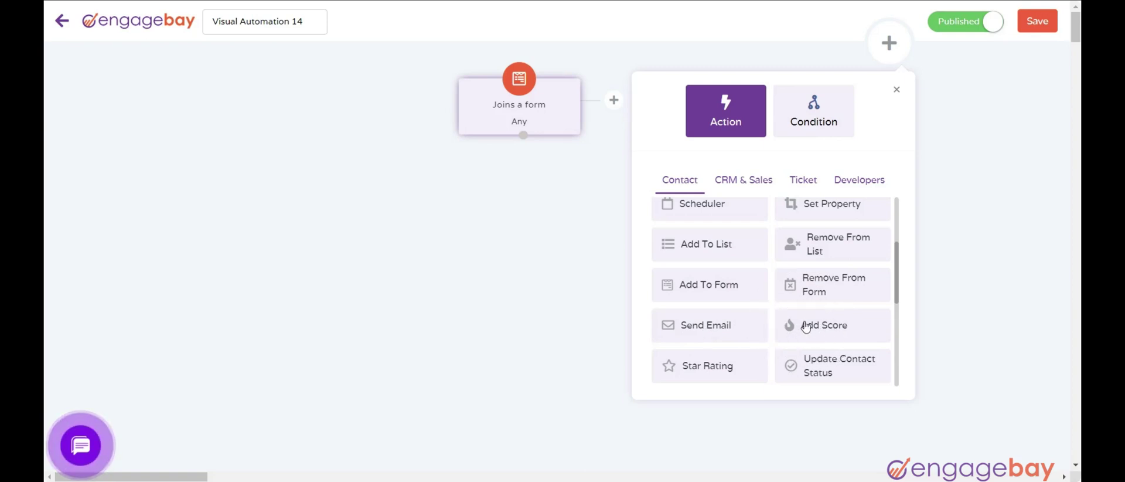
click(713, 366)
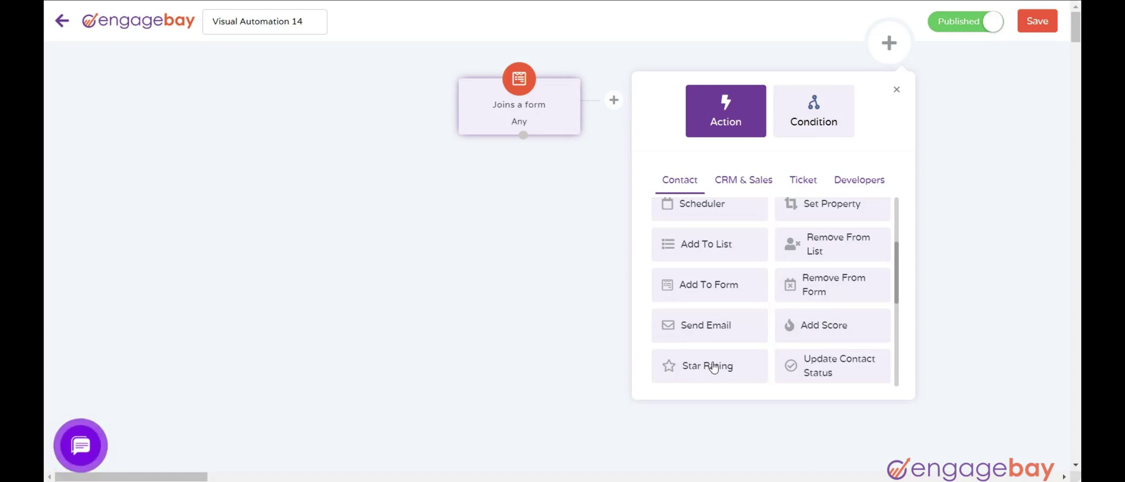
click(808, 372)
Step: Examine the contact actions for push notifications, SMS, Asana and Trello tasks, and voice calls
scroll(808, 372, down, 1)
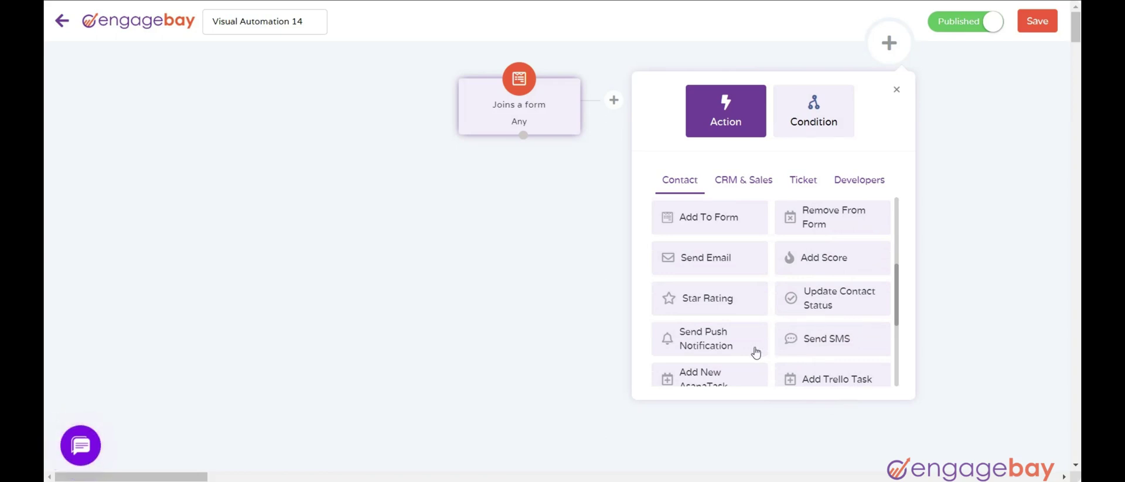
click(701, 341)
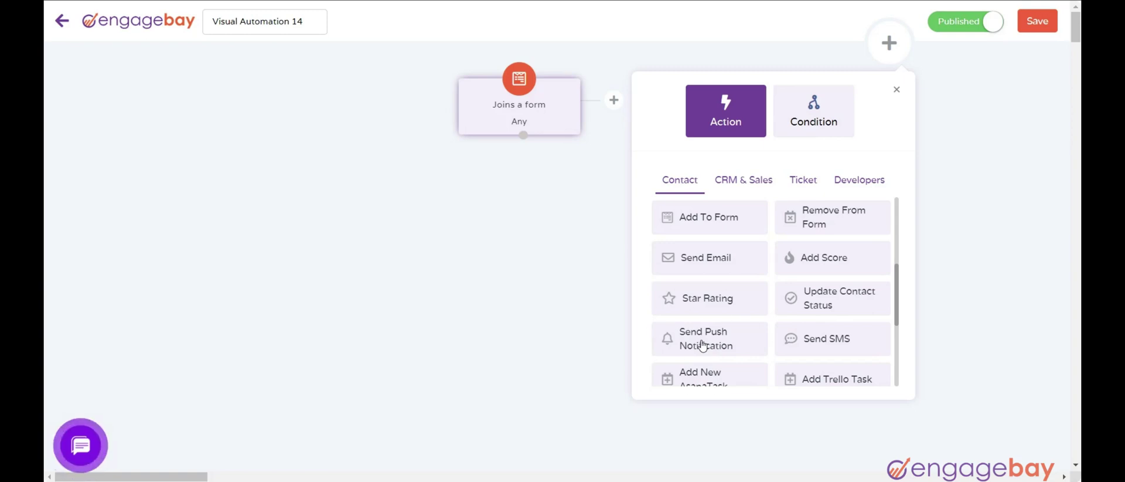
click(813, 345)
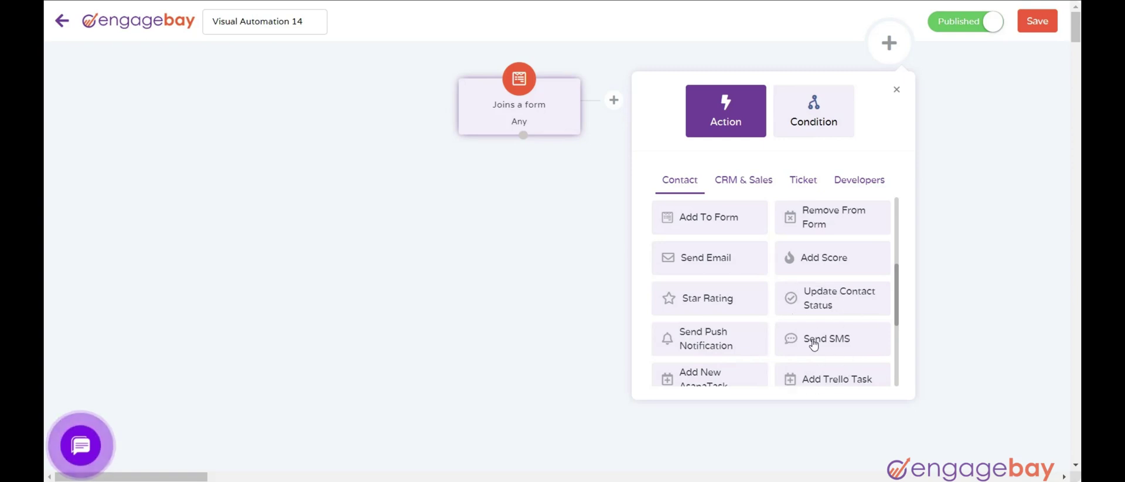
scroll(813, 345, down, 1)
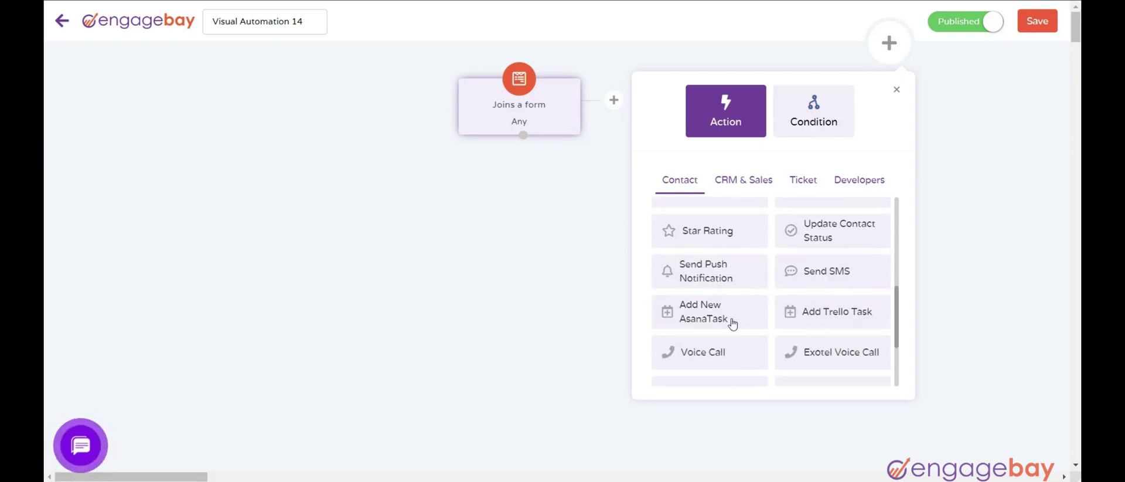
click(720, 353)
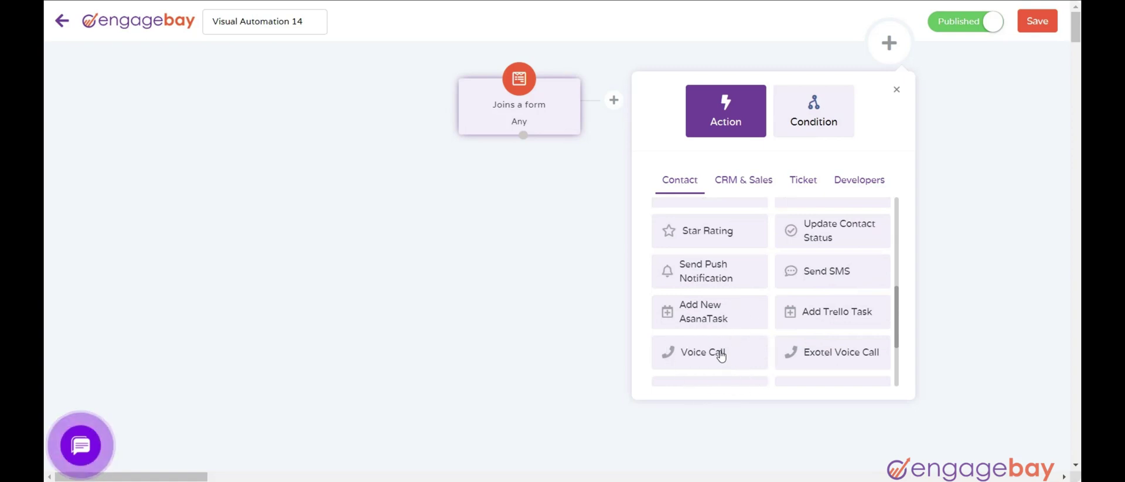
Step: Examine the Add New Note, Assign Owner, Add To Workflow, Remove From Workflow and Remove From Automation contact actions
scroll(720, 351, down, 1)
click(729, 325)
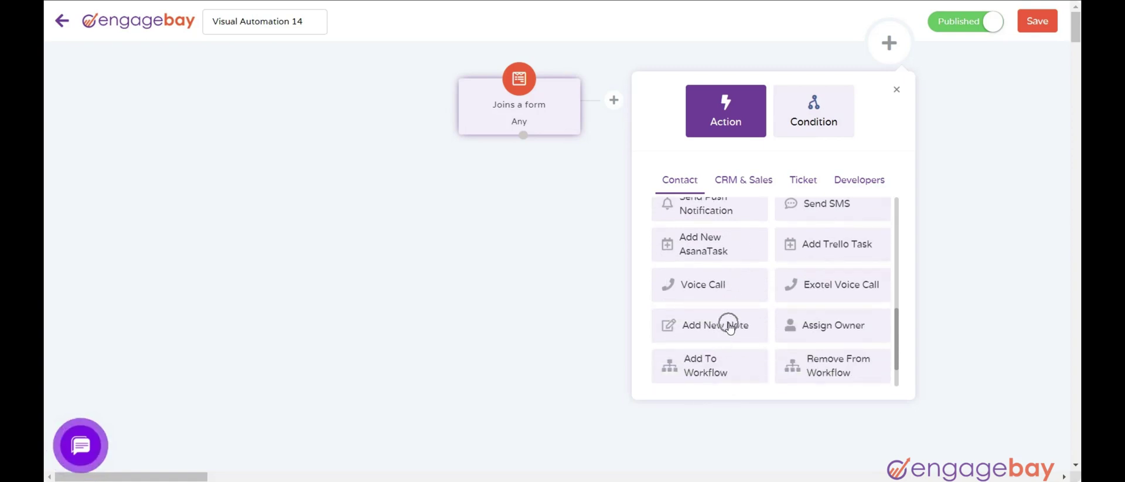
click(814, 326)
scroll(817, 330, down, 1)
click(715, 320)
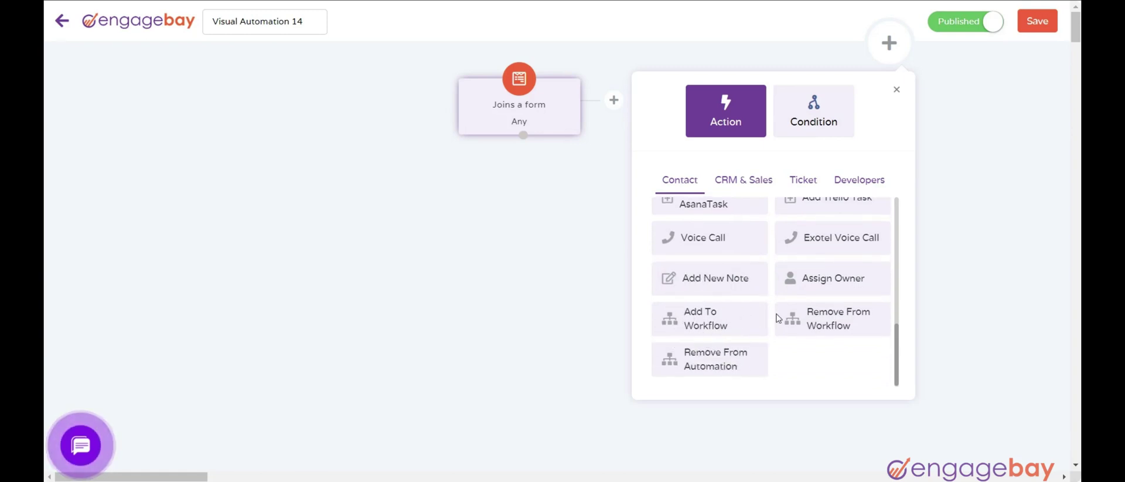
click(812, 319)
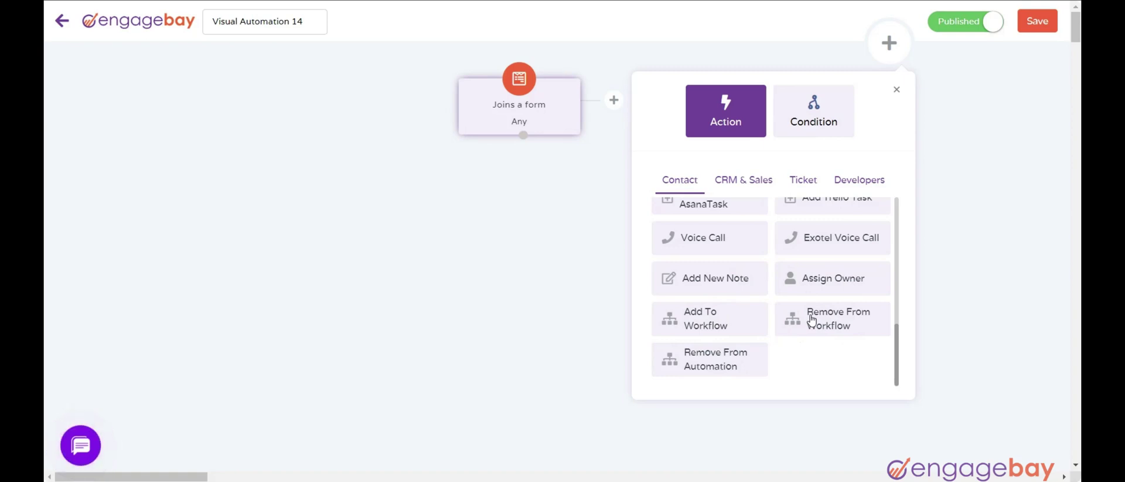
click(709, 359)
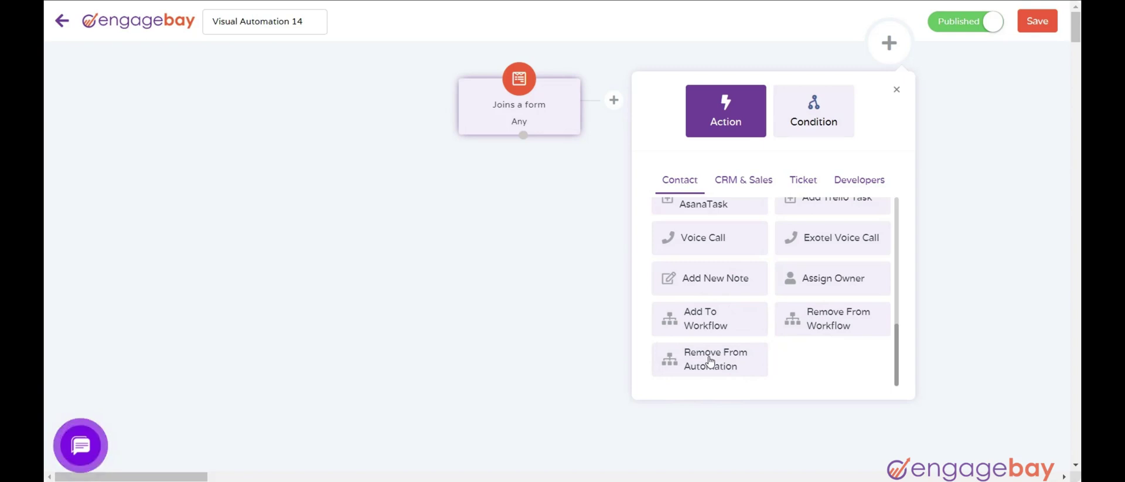
Step: Show the contact conditions and examine those for tags, A/B testing, opened emails, clicked links, call logs and SMS status
click(806, 124)
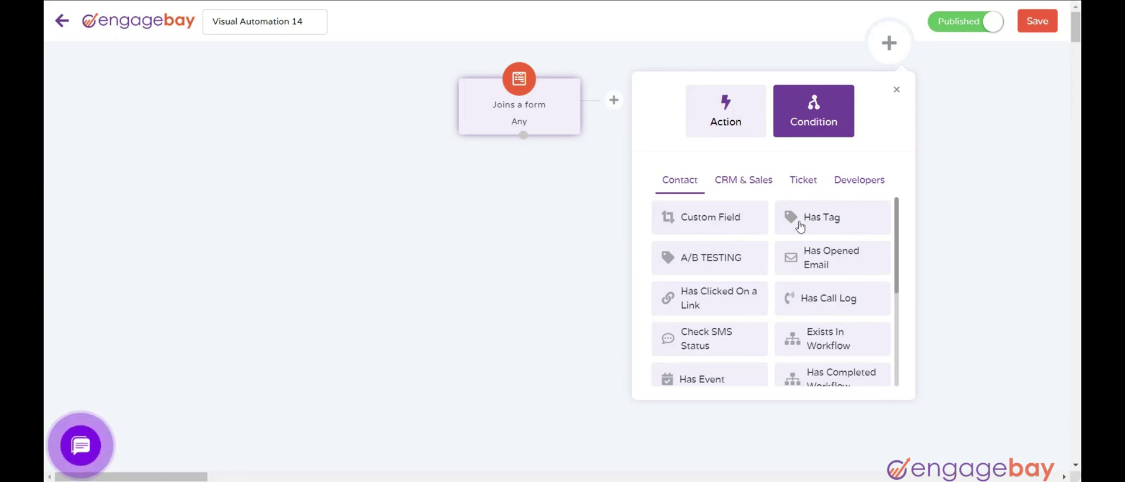
click(727, 258)
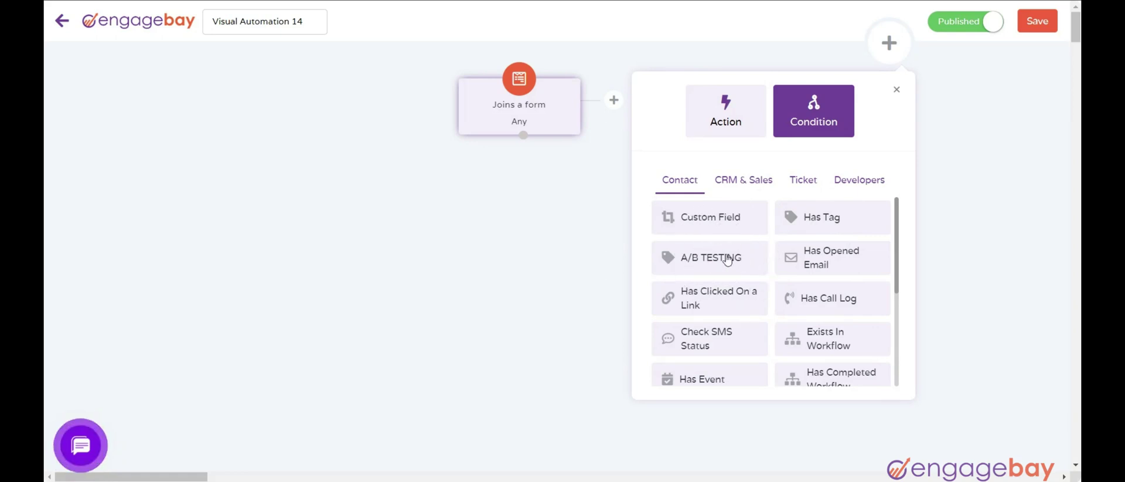
click(823, 267)
click(712, 297)
click(800, 295)
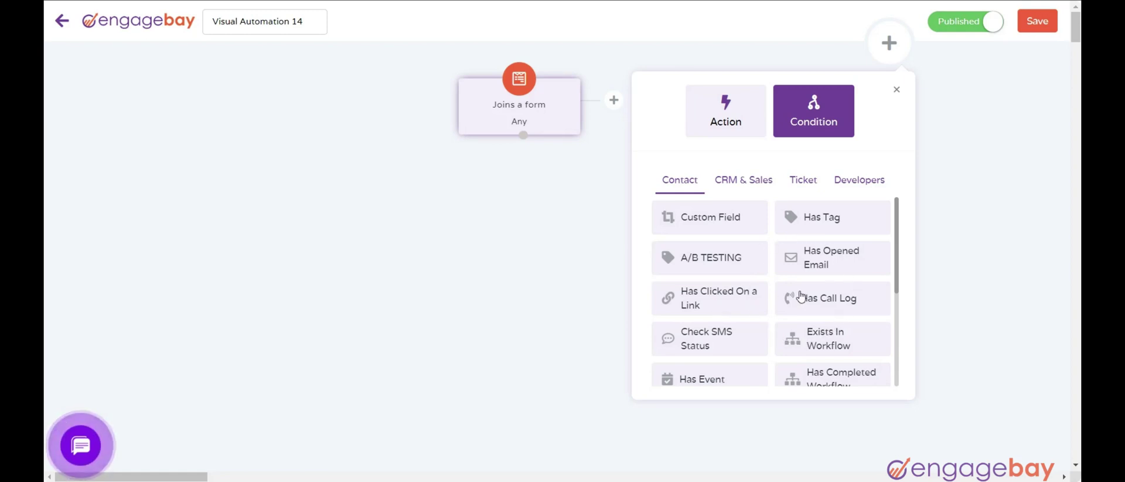
click(730, 350)
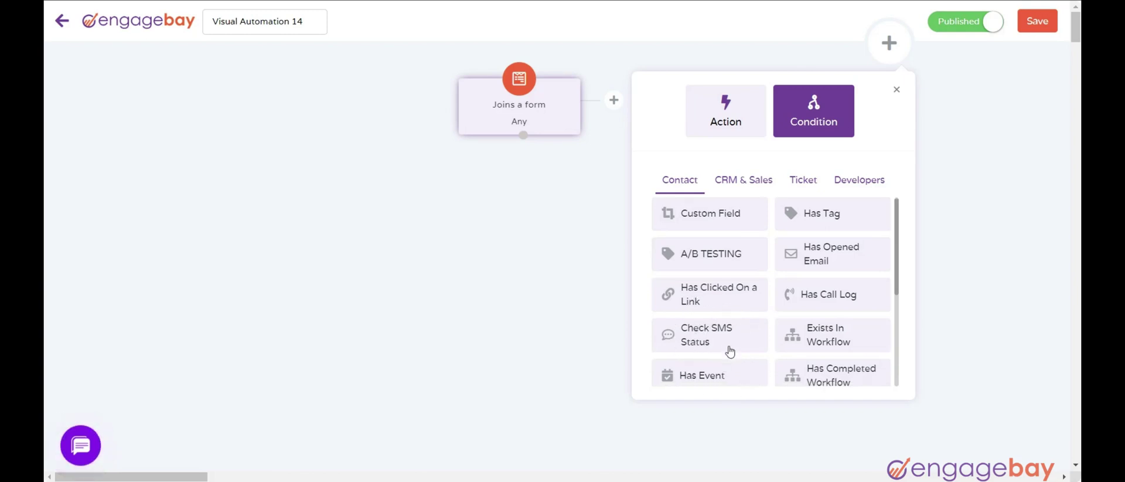
Step: Examine the Exists In Workflow, Has Event and Has Completed Workflow contact conditions
scroll(730, 351, down, 1)
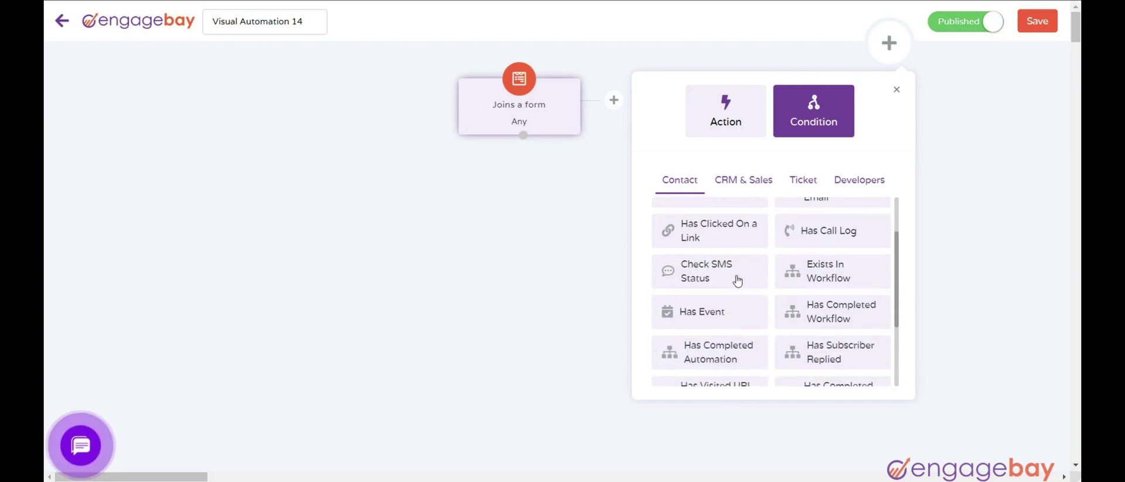
click(865, 282)
click(748, 322)
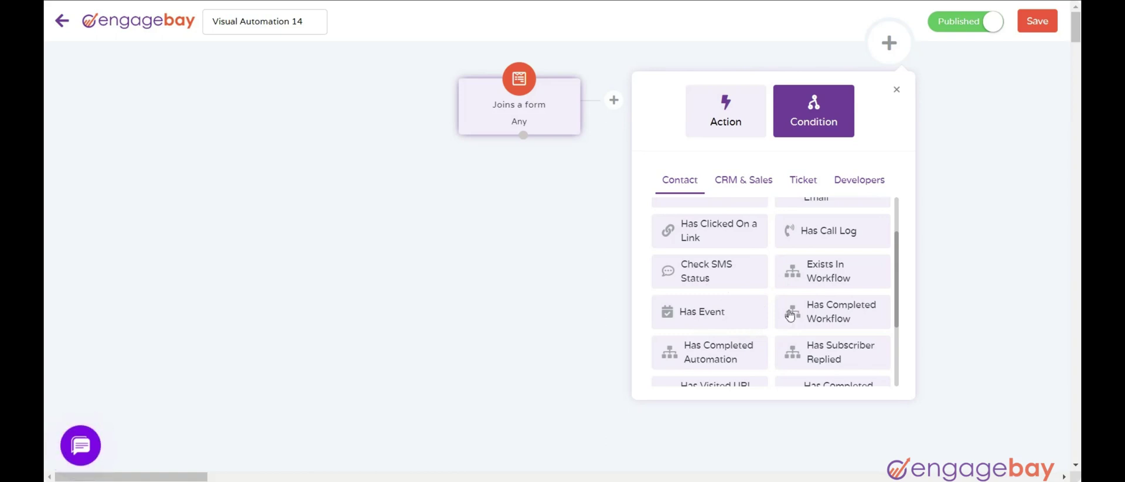
click(872, 317)
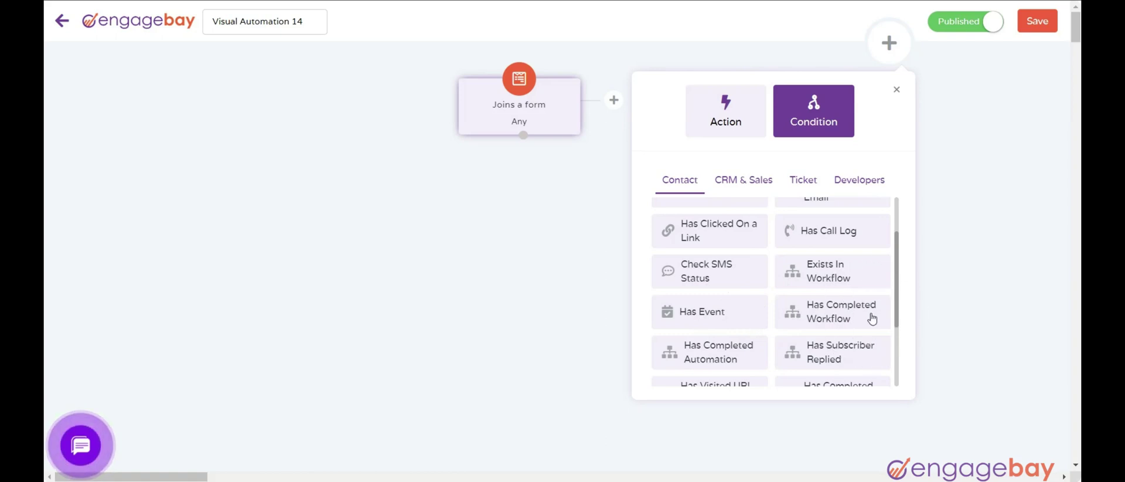
Step: Examine the contact conditions for completed automations, subscriber replies, visited URLs and completed broadcasts
scroll(871, 319, down, 1)
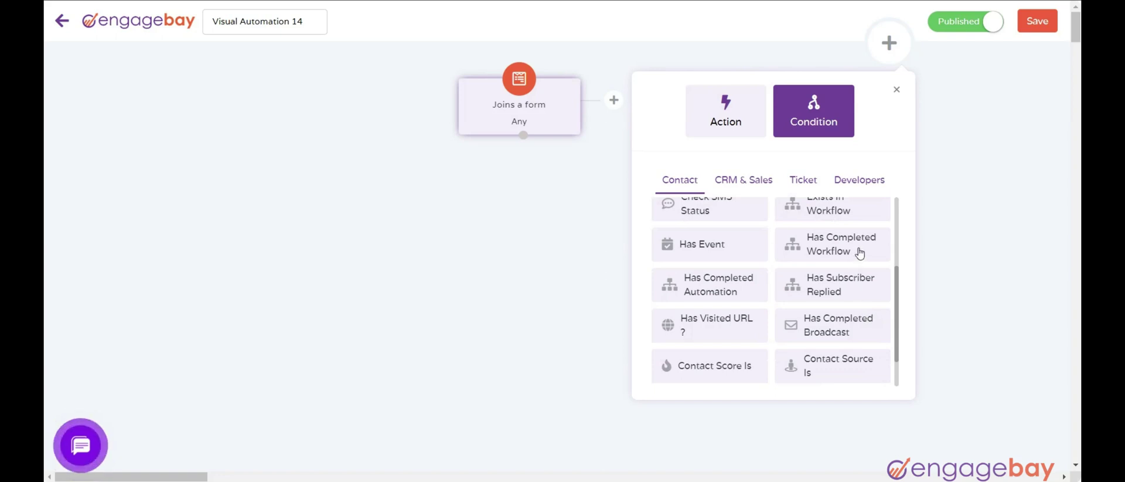
click(746, 286)
click(826, 328)
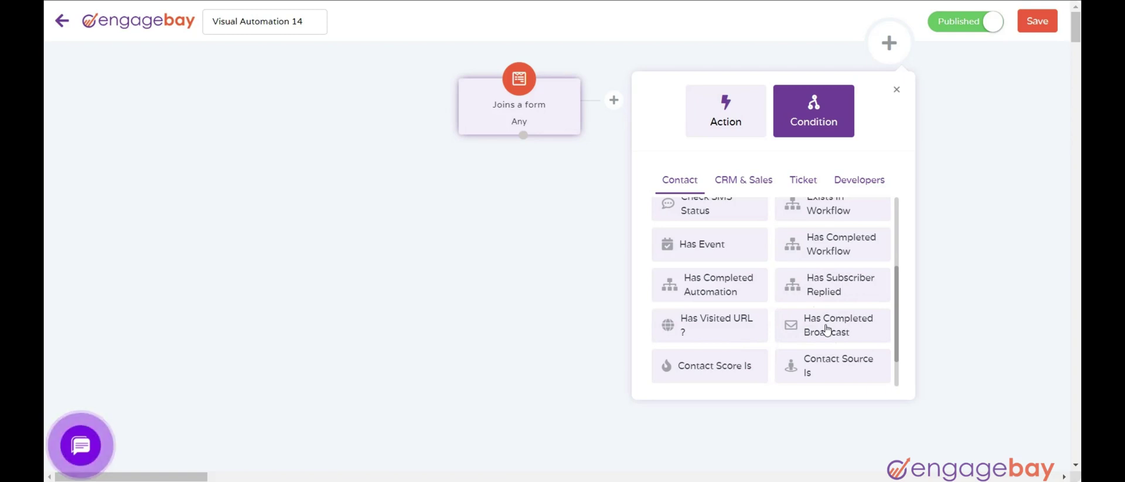
Step: Examine the Contact Score Is, Contact Source Is and Contact Has Owner conditions
scroll(826, 329, down, 1)
scroll(780, 342, up, 1)
scroll(703, 351, down, 1)
click(737, 332)
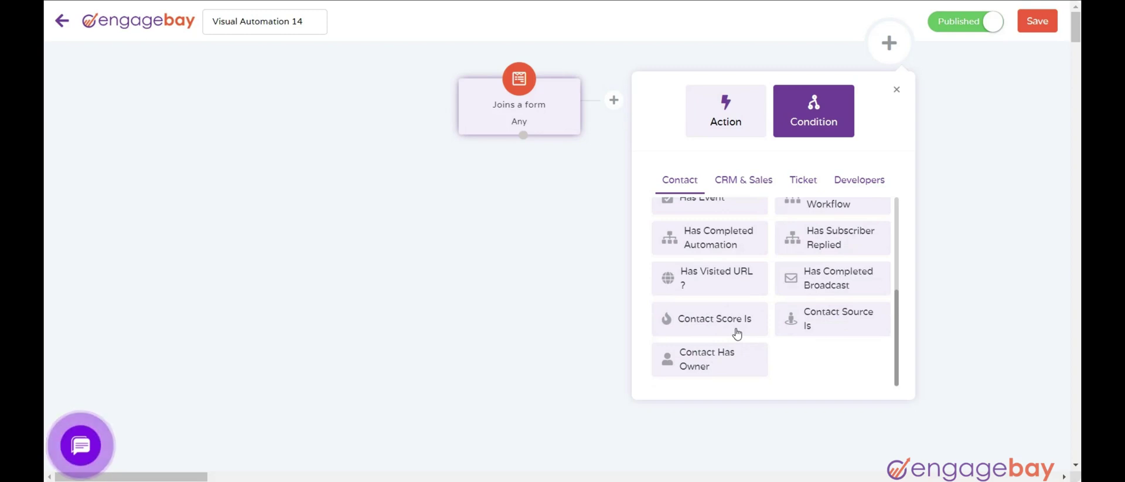
click(812, 321)
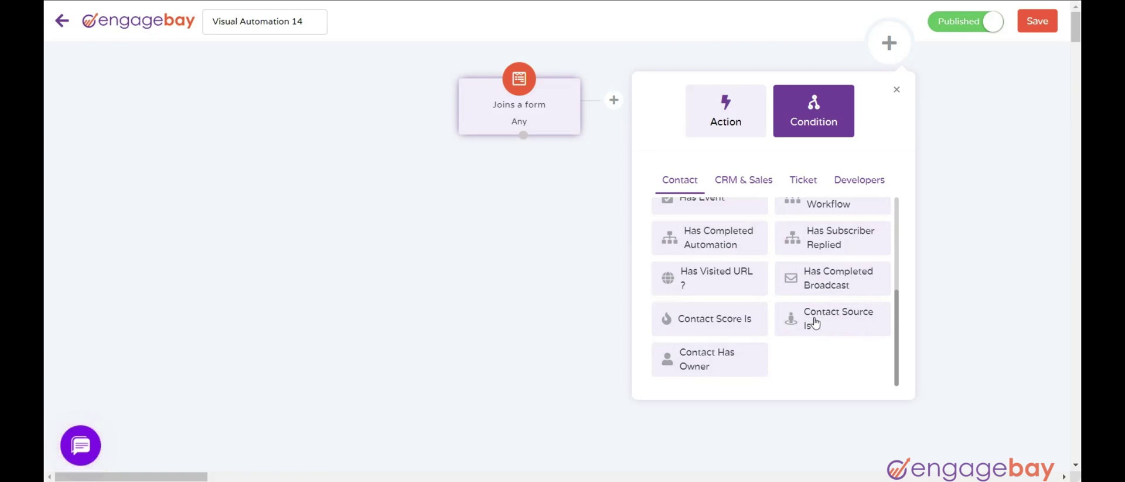
click(721, 366)
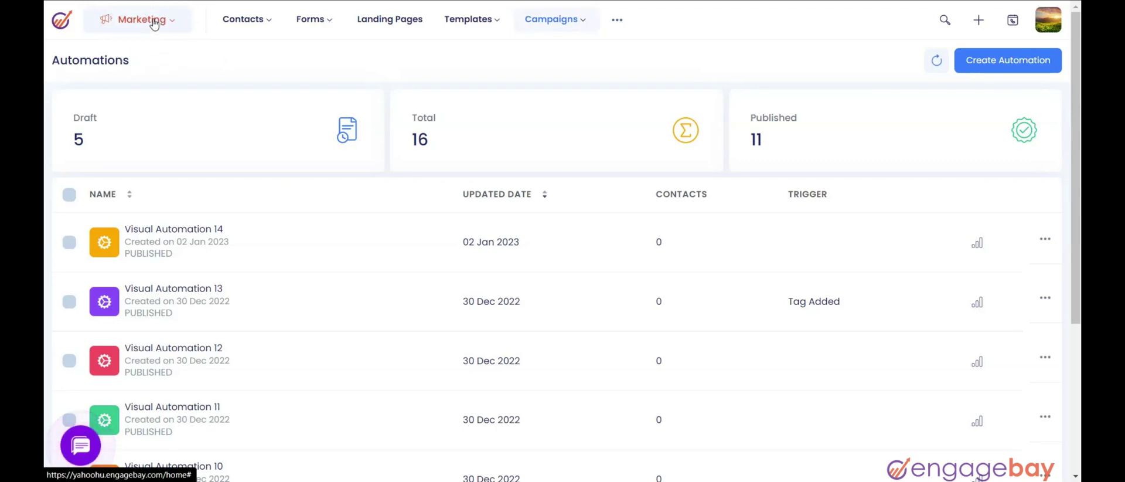
Step: Go to the marketing campaigns' Automations and create a new automation with the Start From Scratch option
click(561, 22)
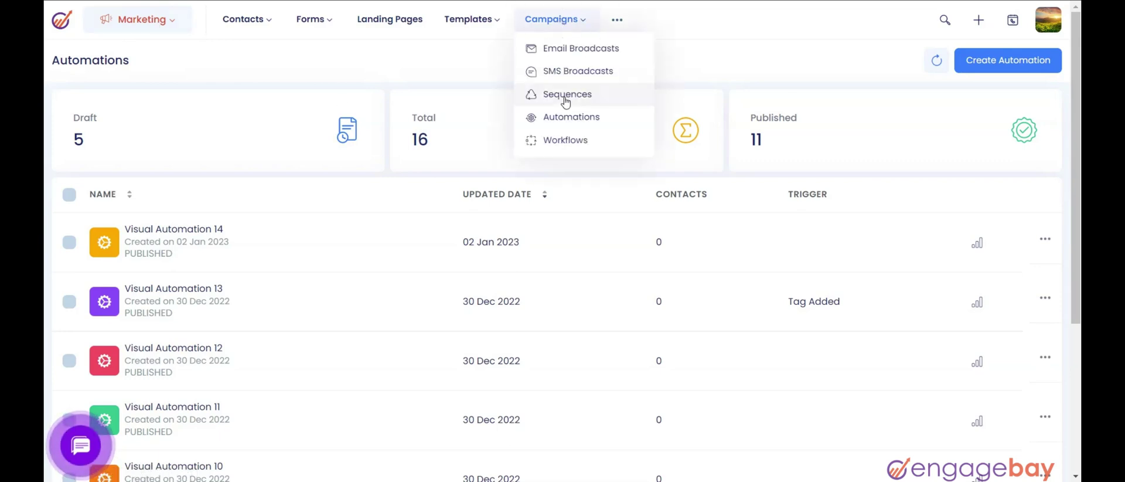
click(566, 119)
click(1000, 66)
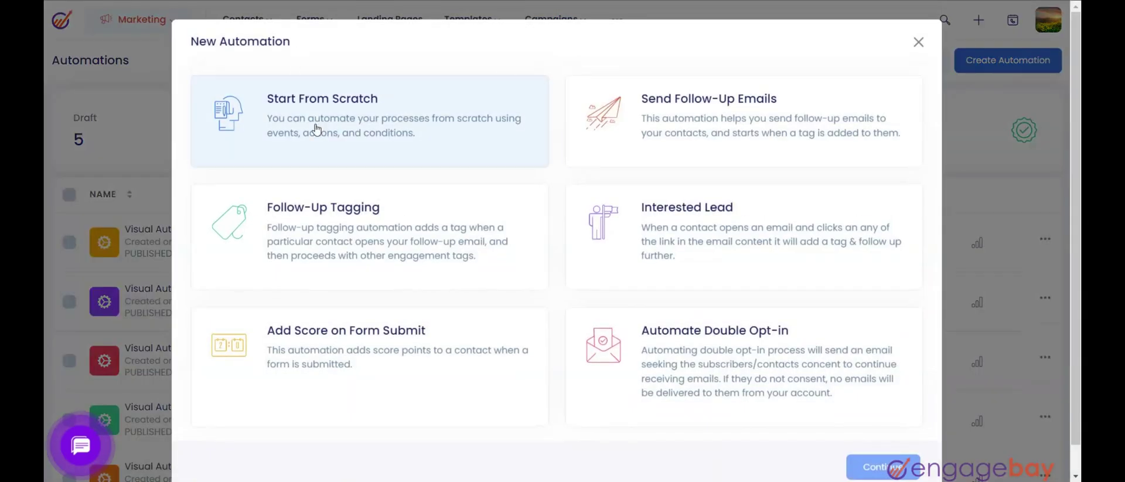
click(317, 128)
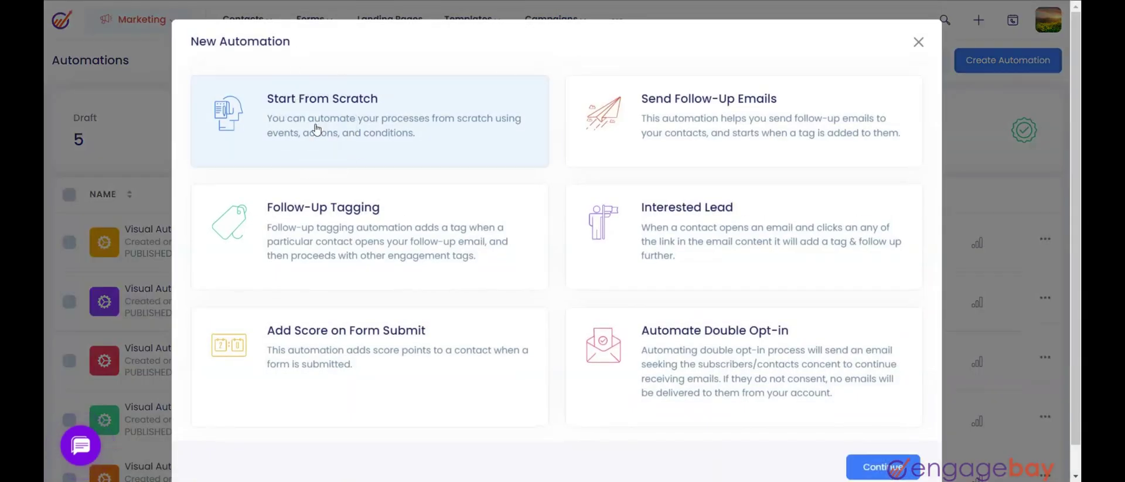
click(887, 471)
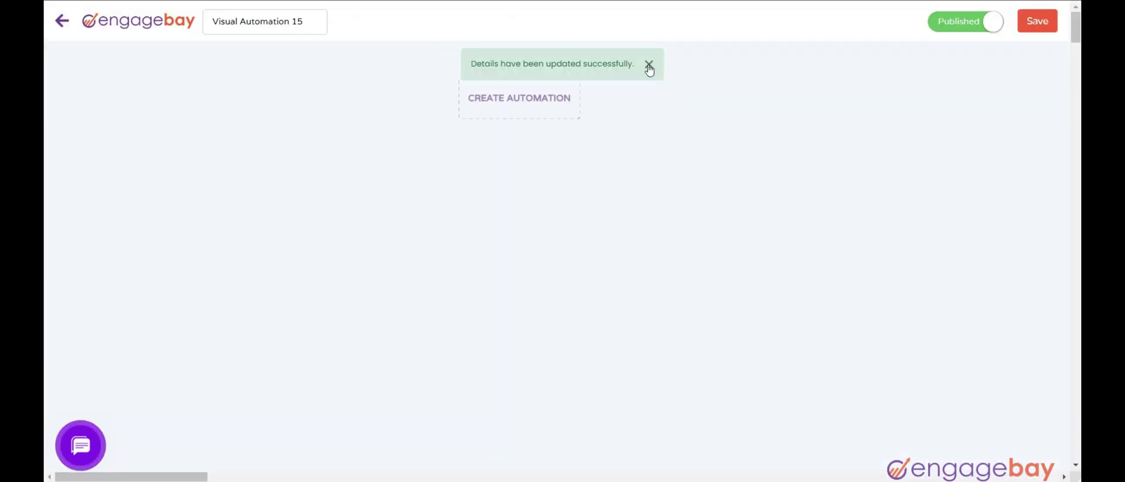
Step: Add a Tag added trigger event to the new automation, using the tag EB2
click(524, 111)
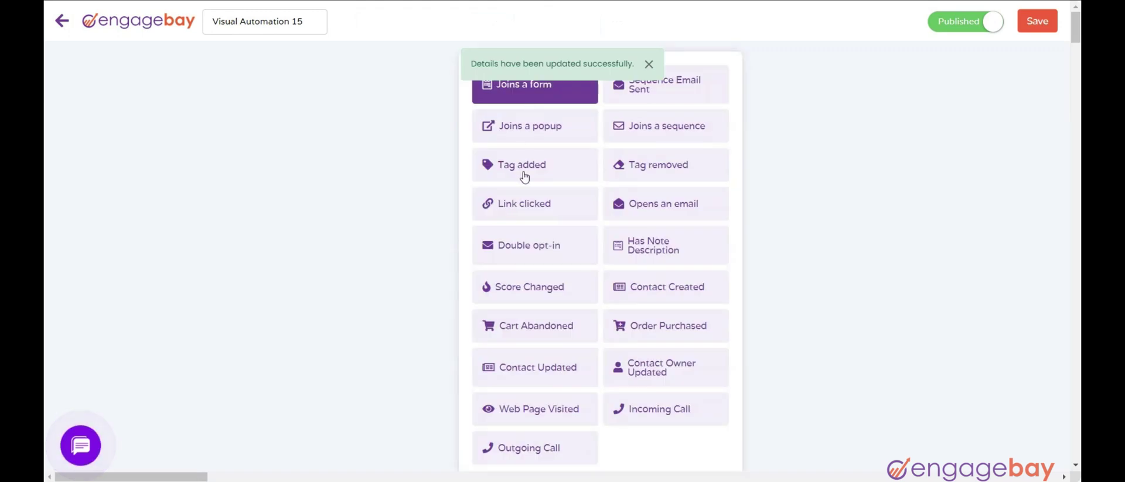
click(525, 176)
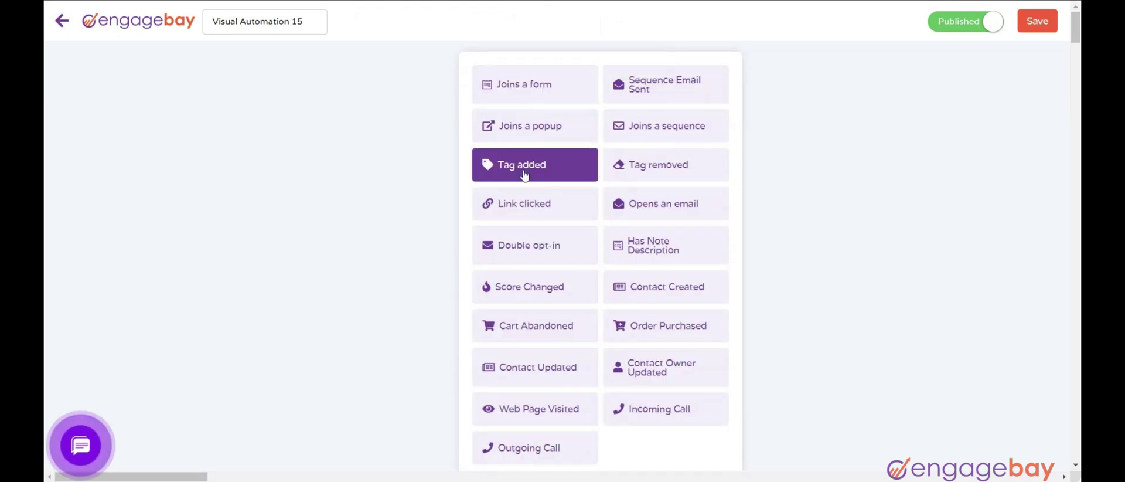
scroll(540, 246, down, 5)
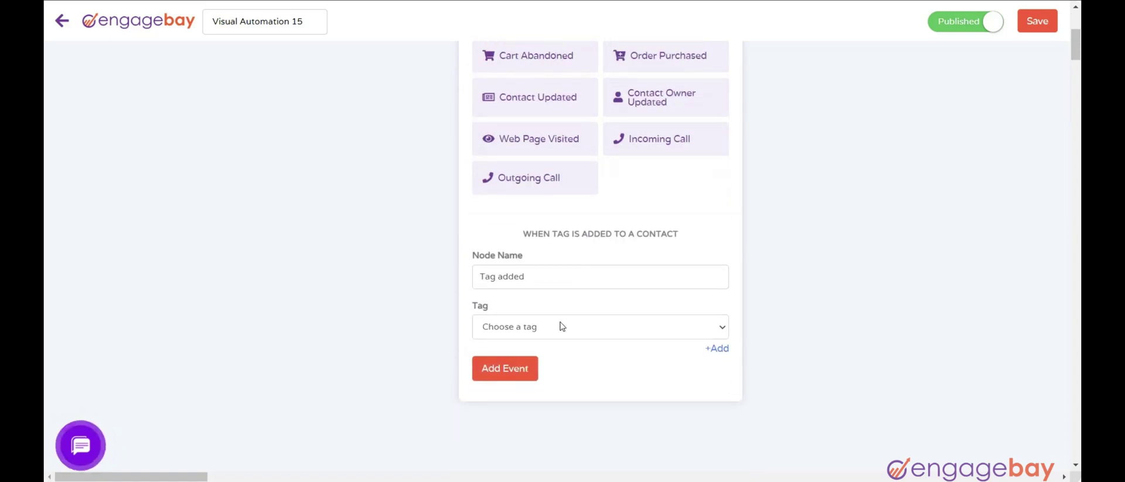
click(560, 326)
click(518, 165)
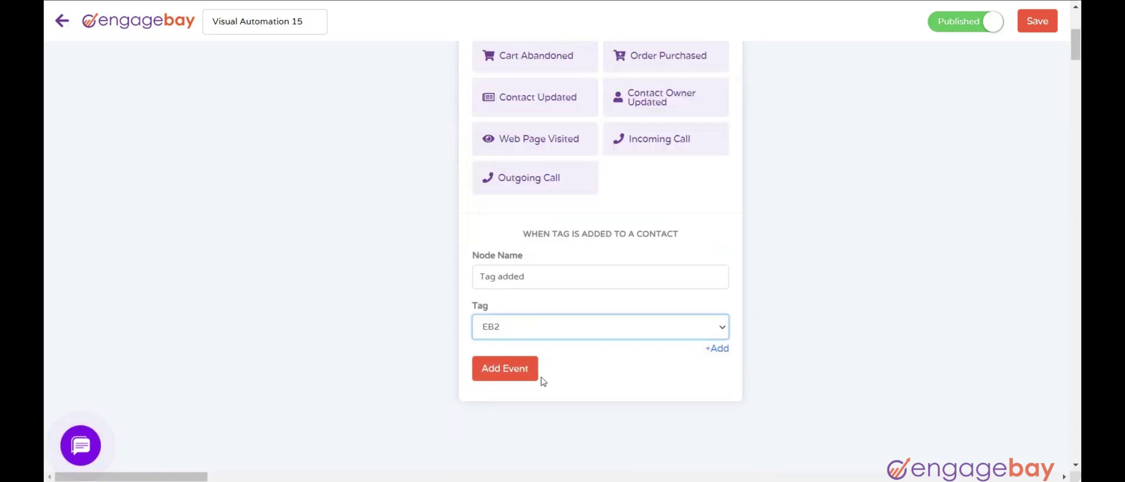
click(513, 370)
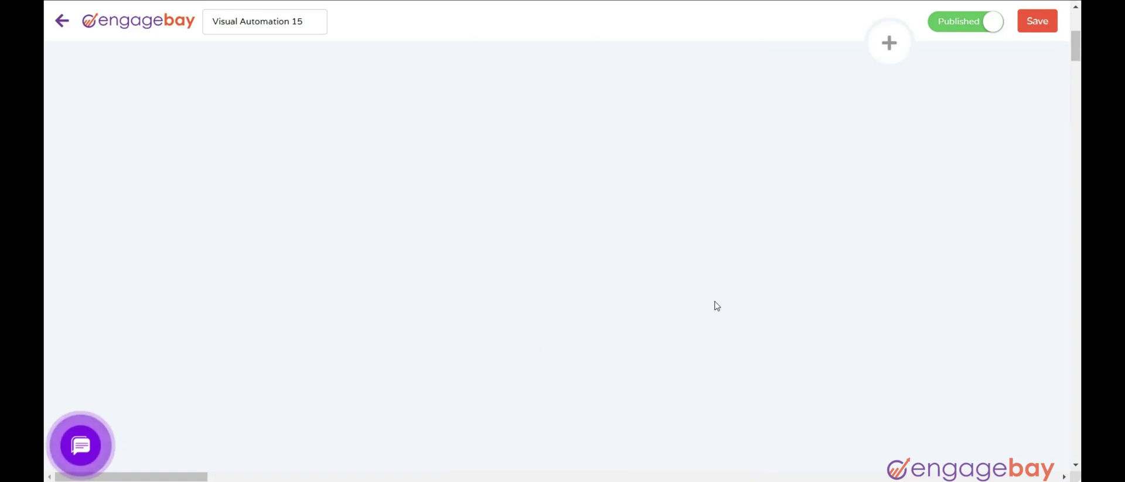
Step: Add a Send Email action to the automation with the email name "BOb Test" and the subject "test email"
click(889, 51)
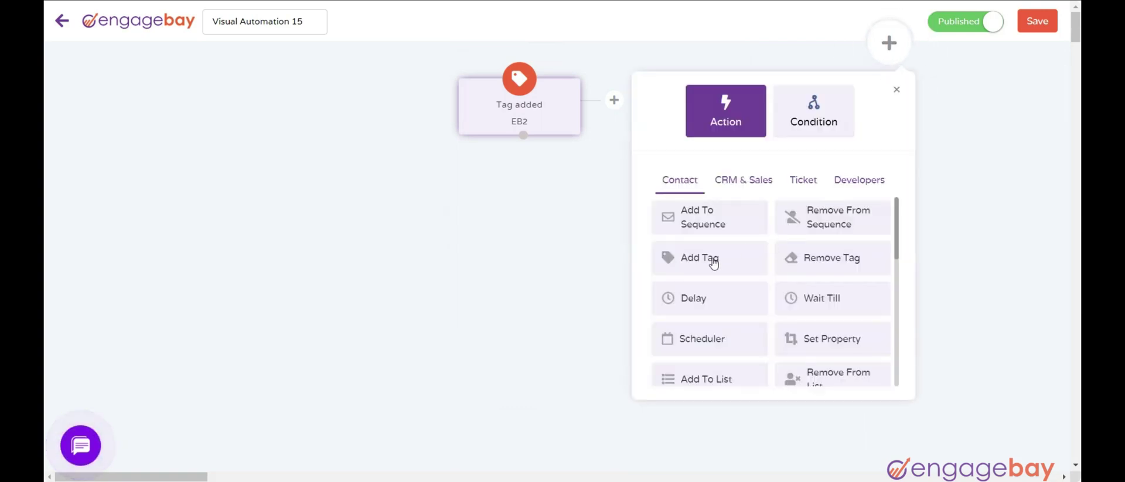
scroll(709, 320, down, 3)
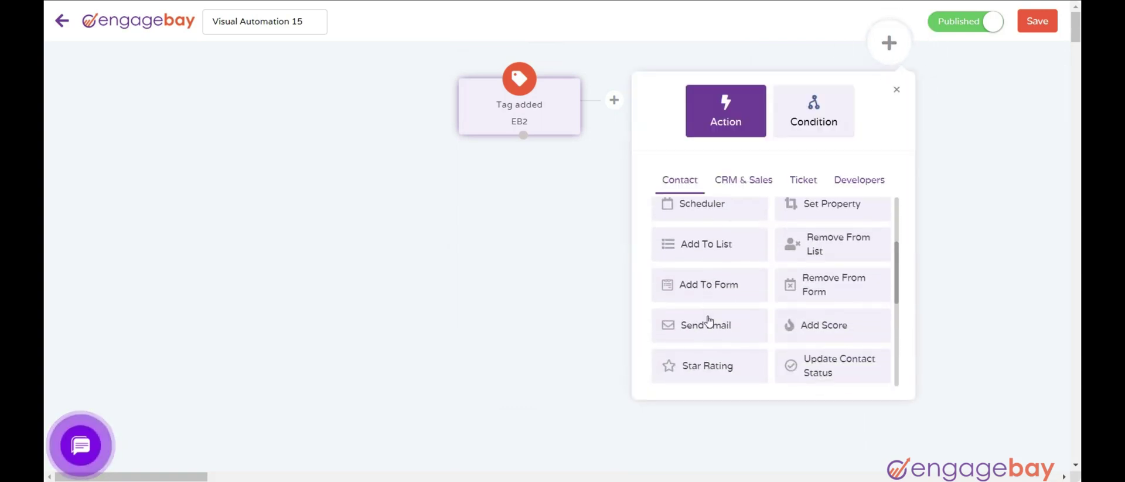
click(701, 333)
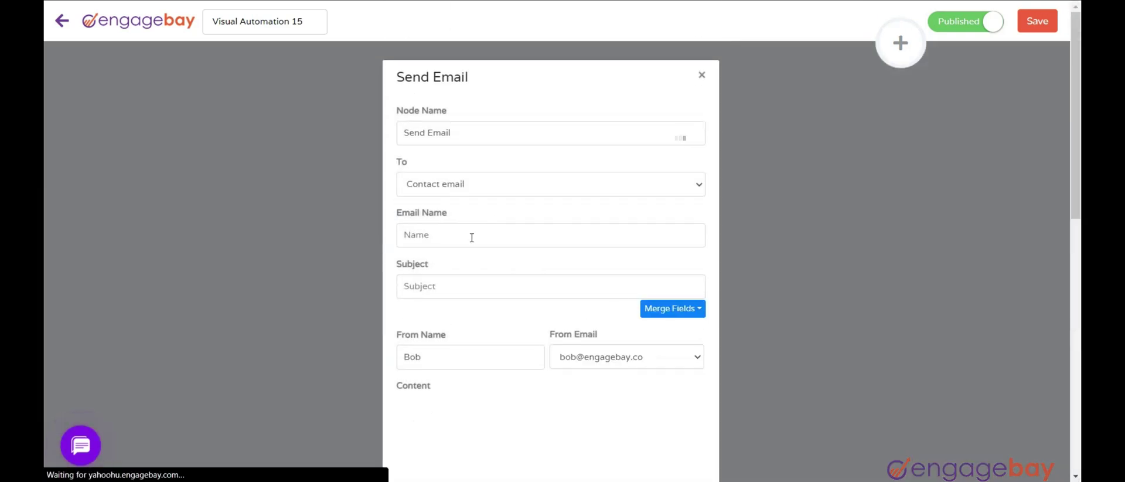
click(472, 238)
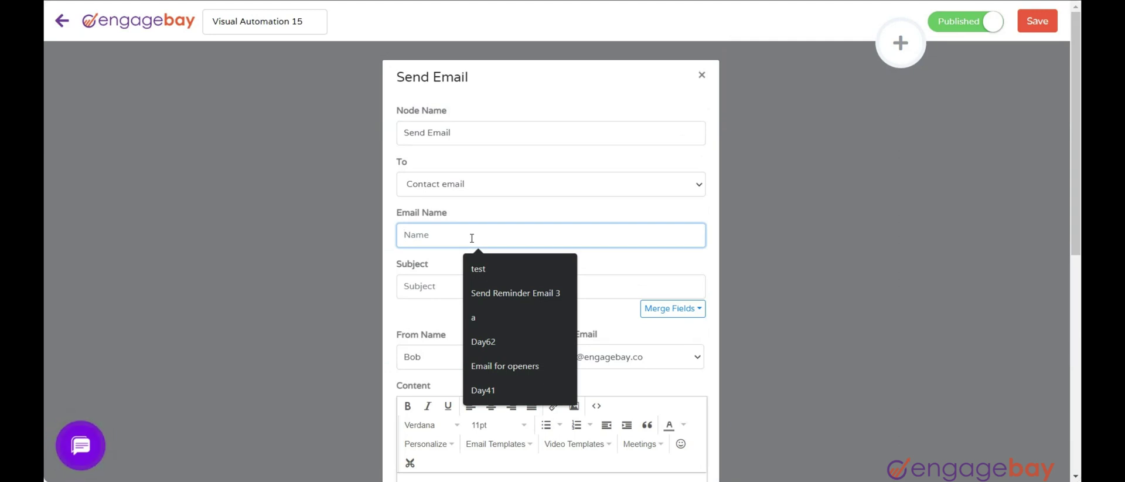
text(BOb Test)
key(Tab)
text(test email)
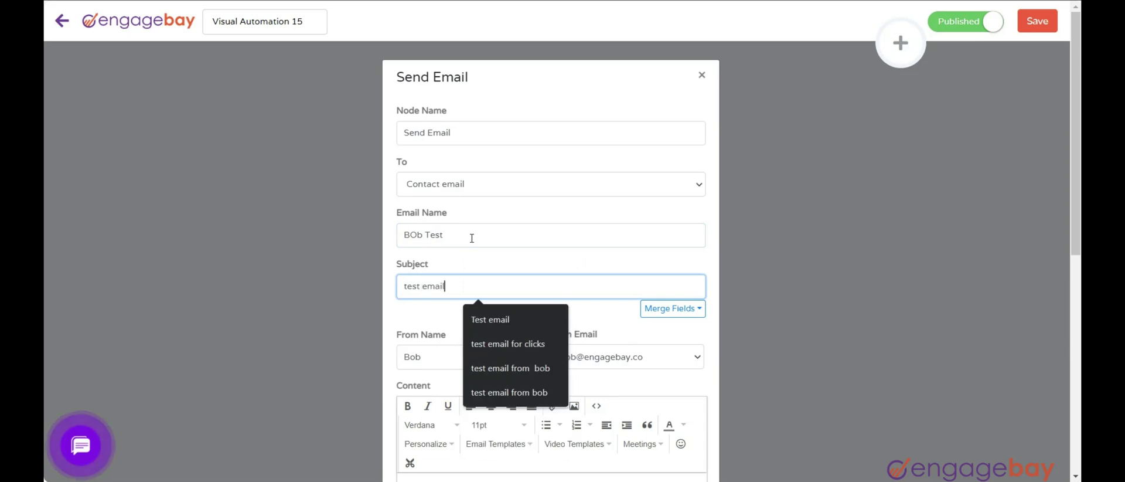
Step: Write the email content above the signature as "Hello", followed by "this is a test" a few lines below
scroll(432, 321, down, 2)
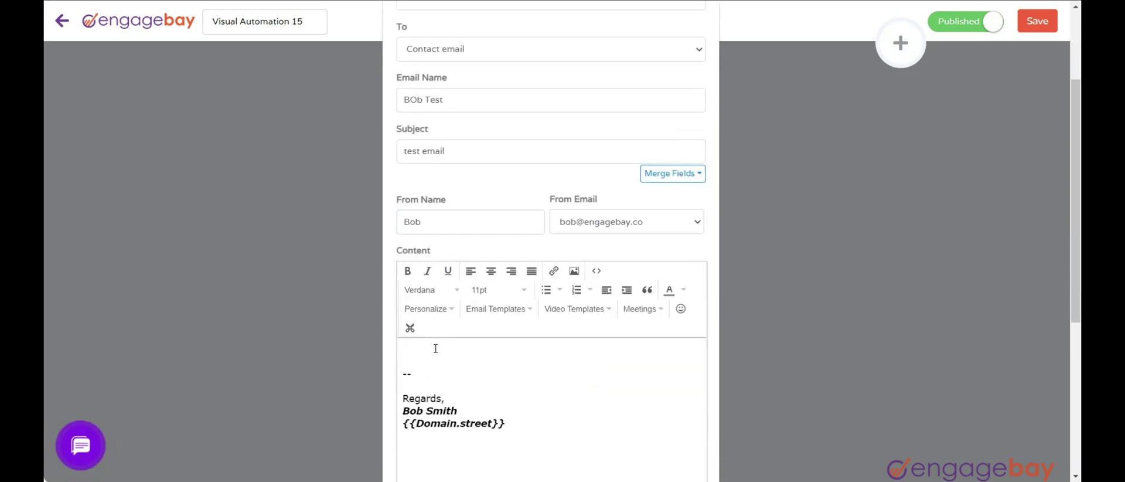
click(434, 346)
text(Hello)
key(Return)
key(Return)
key(Return)
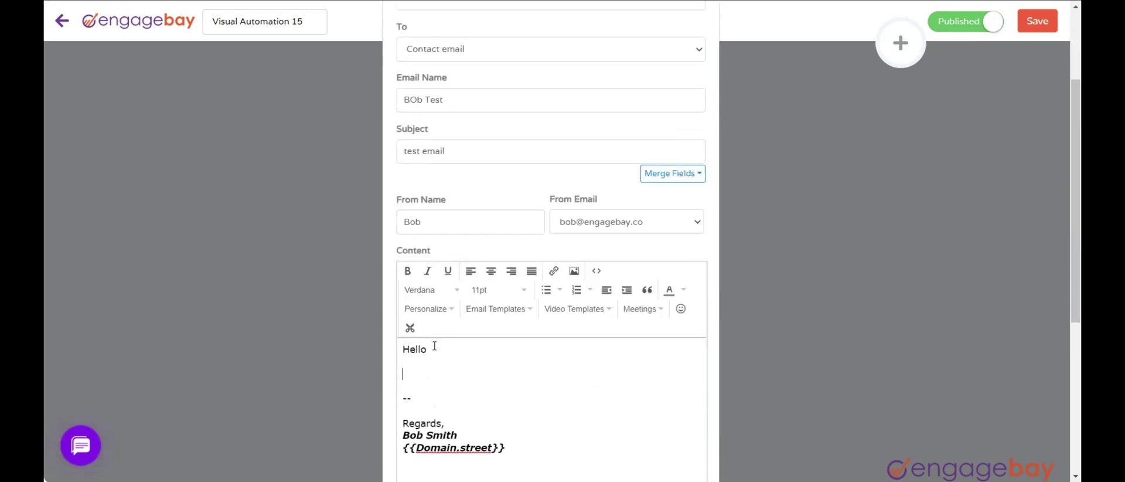
text(this is a a)
key(BackSpace)
text(test)
scroll(434, 346, down, 1)
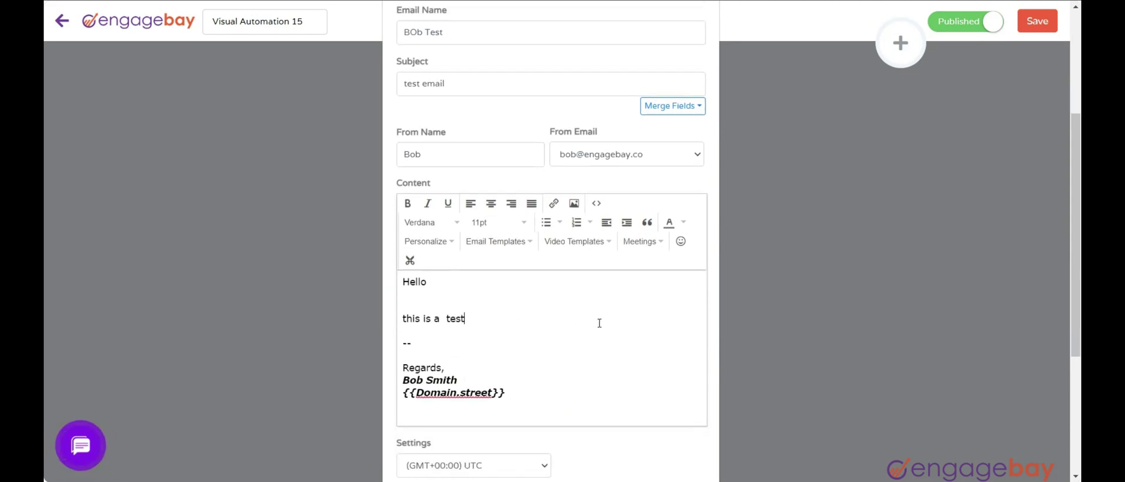
click(507, 242)
click(705, 329)
Step: Schedule the email for Tue-Thu at 9:00 am in the (GMT-07:00) US/Mountain time zone
scroll(708, 321, down, 3)
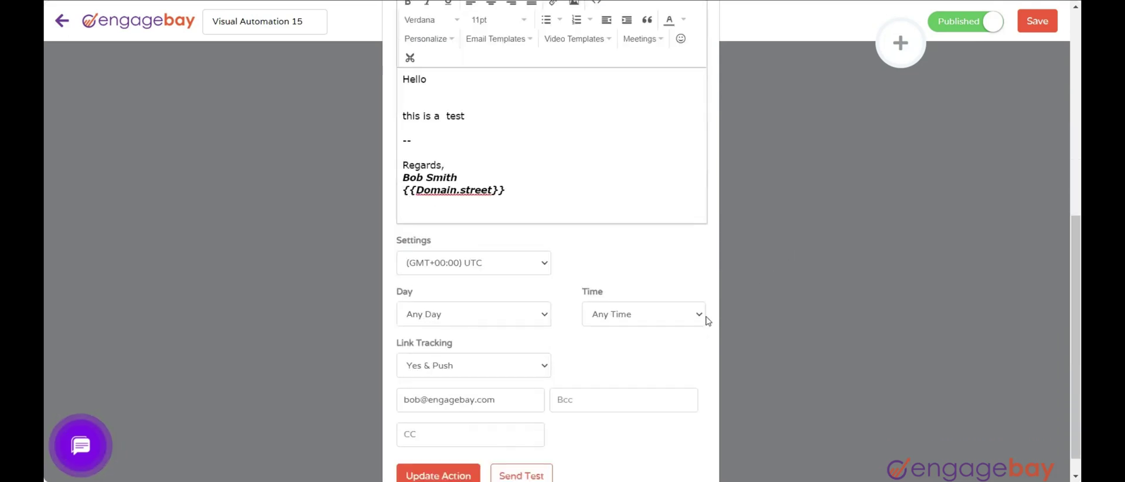
click(489, 267)
click(487, 223)
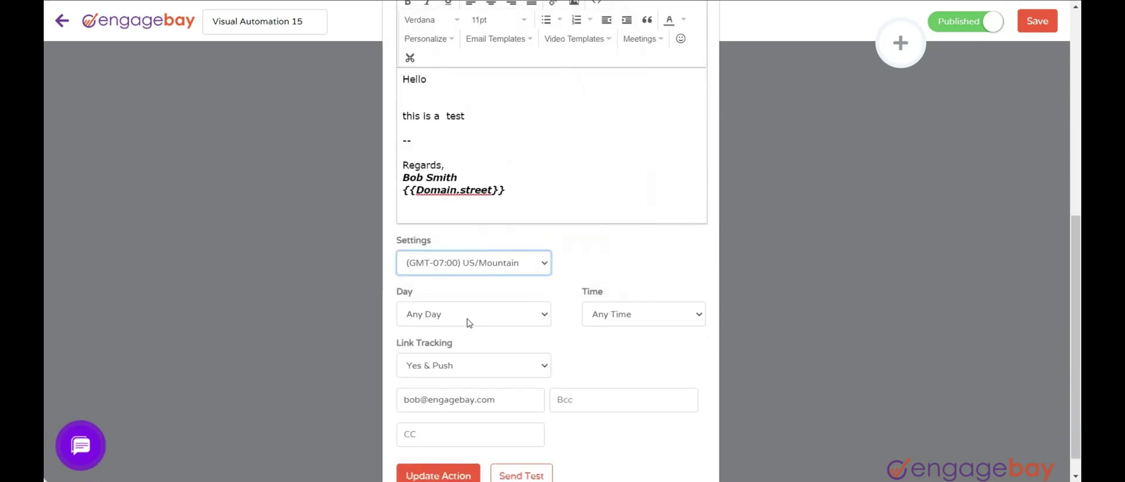
click(468, 320)
click(533, 332)
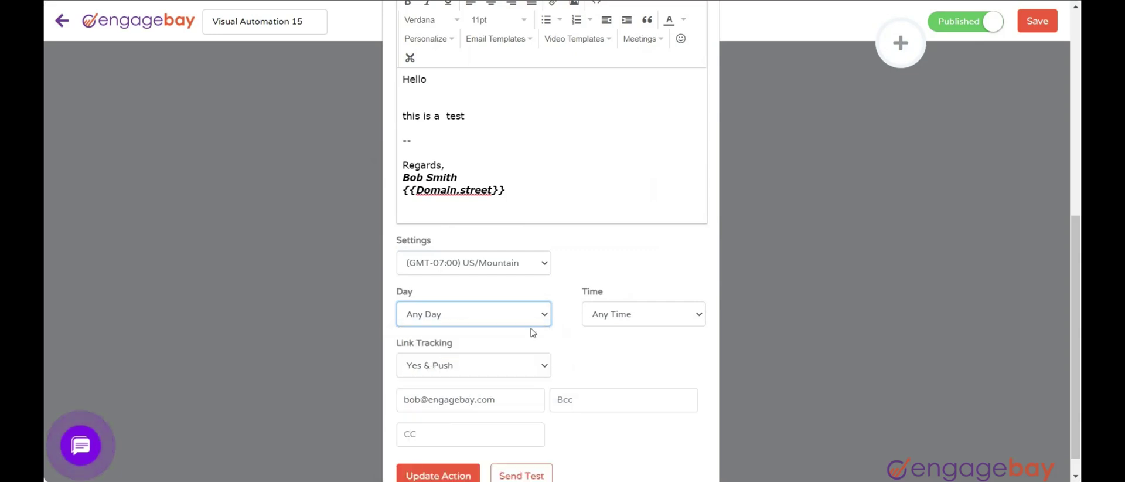
click(640, 313)
scroll(621, 296, down, 3)
click(616, 293)
scroll(488, 389, down, 1)
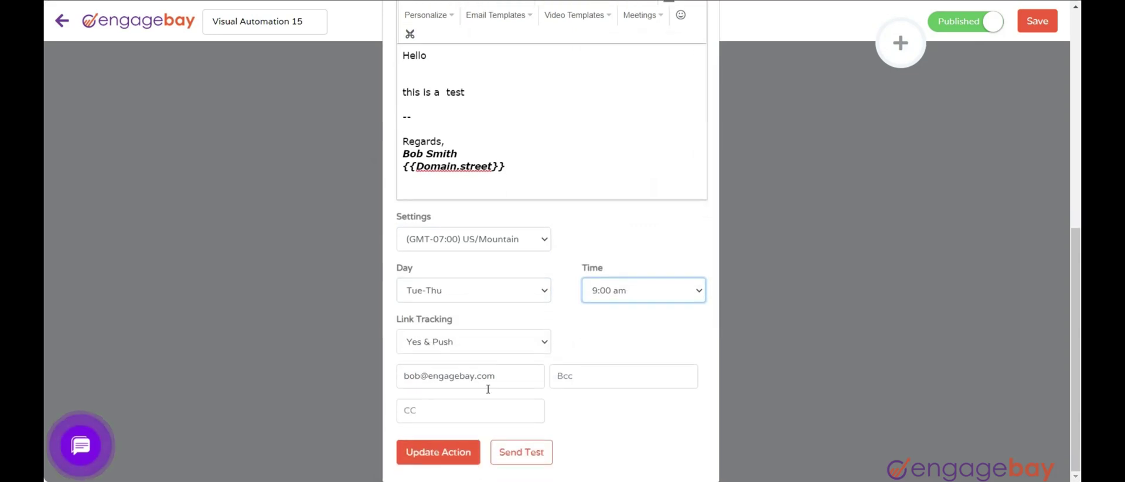
Step: Check the reply address, leave Bcc and CC empty, and apply the Send Email action to the automation
click(497, 382)
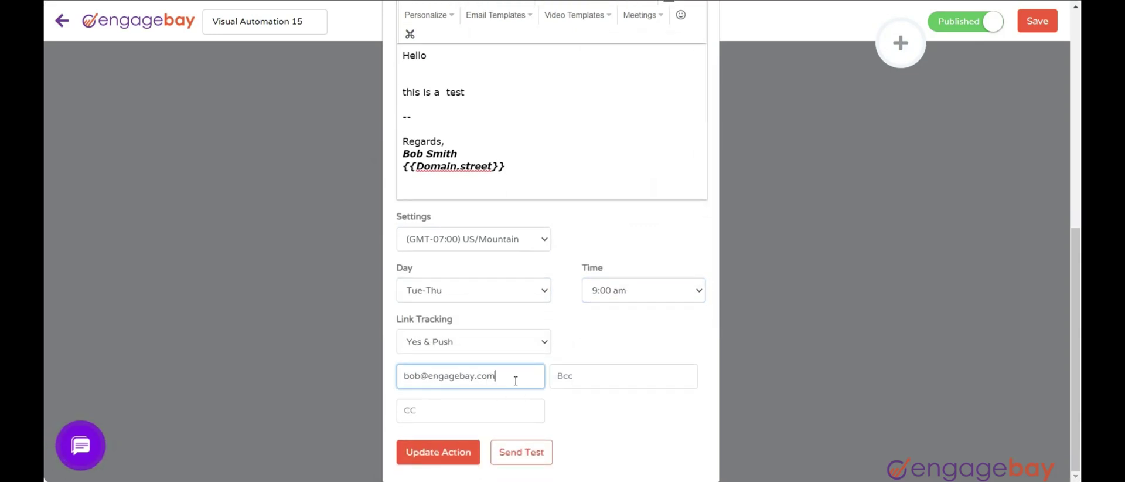
click(599, 373)
click(490, 412)
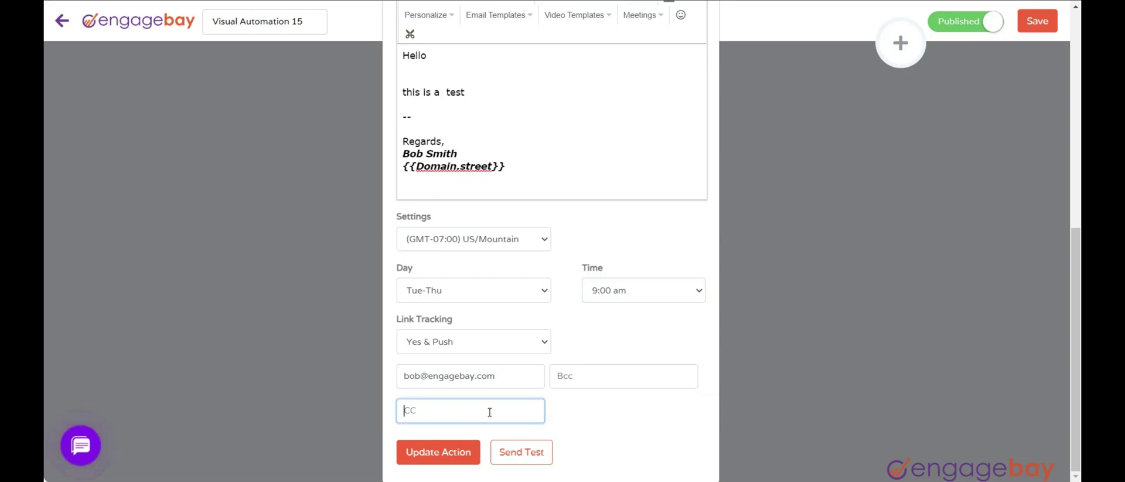
click(444, 456)
click(444, 456)
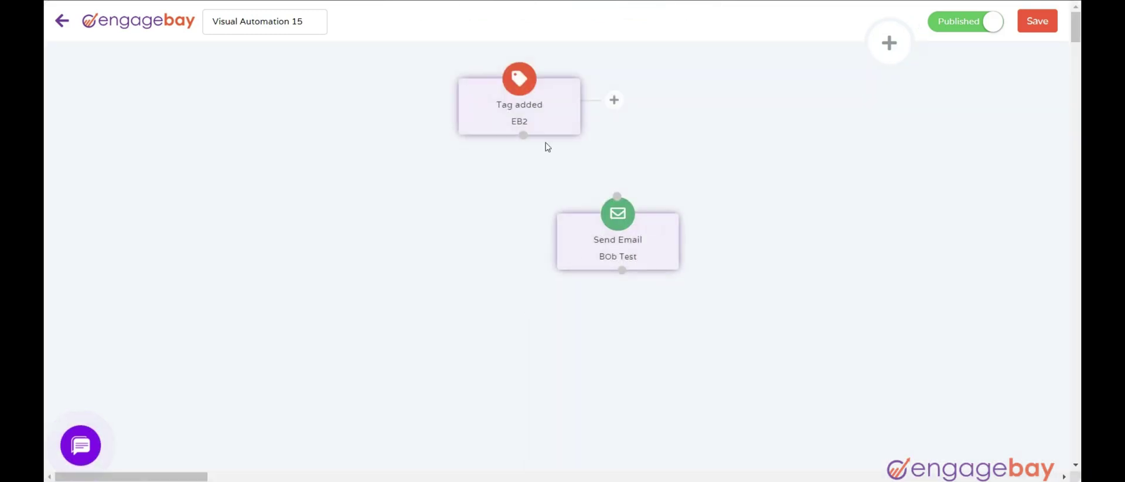
Step: Connect the Tag added trigger to the Send Email action and save the automation as published
drag(520, 134, 617, 196)
click(1049, 35)
click(957, 24)
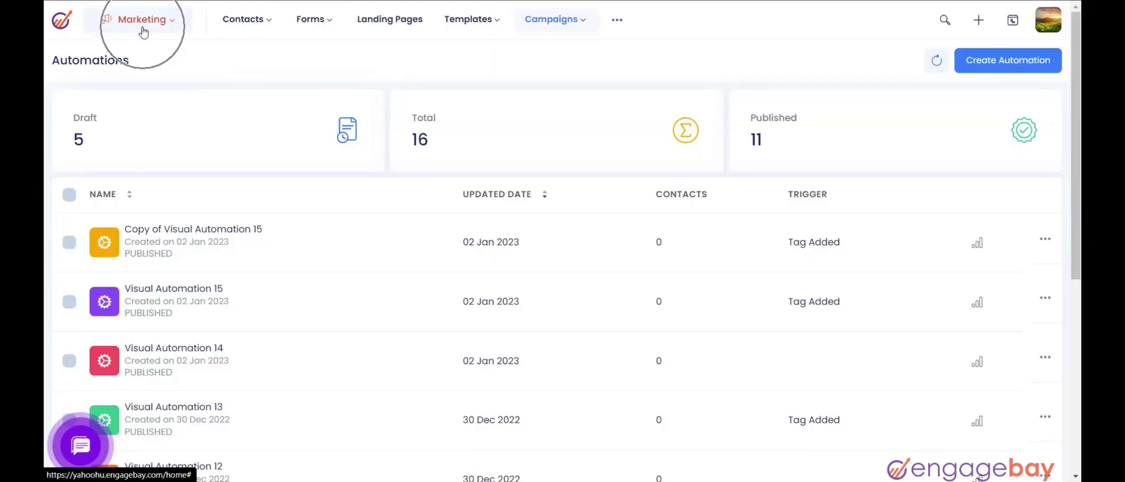
Step: Go to the campaigns' Automations and examine the Duplicate and Share options of Copy of Visual Automation 15 without sharing it
click(566, 18)
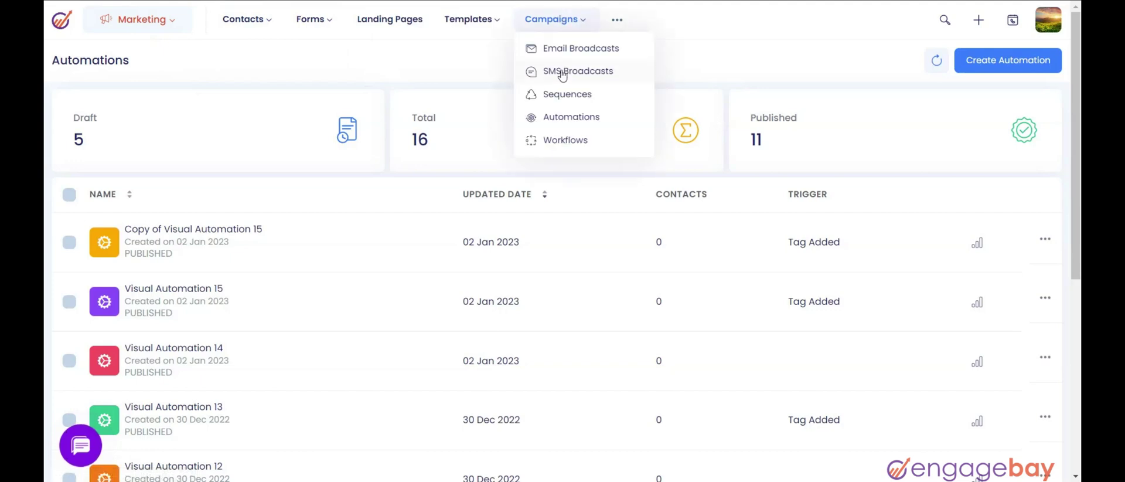
click(558, 119)
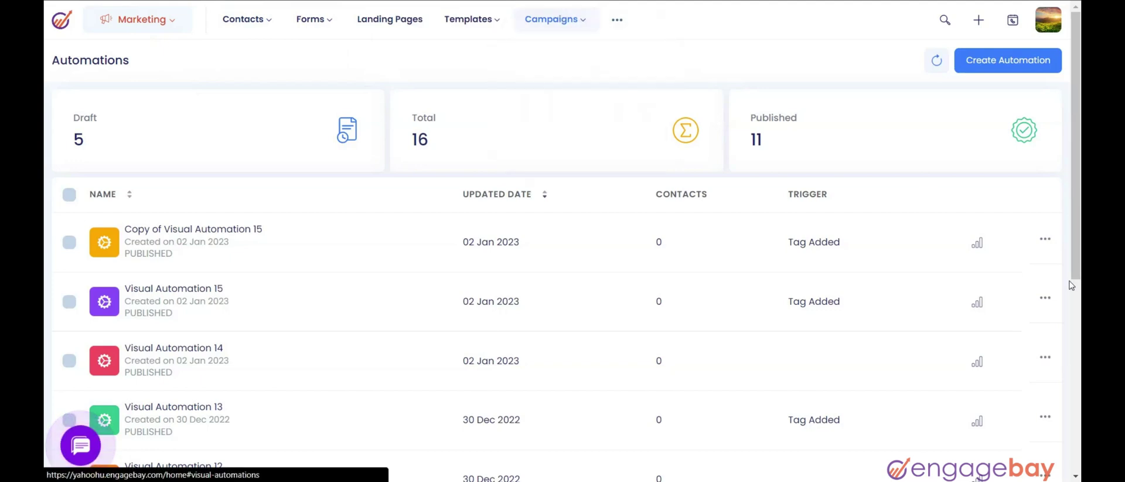
click(1046, 240)
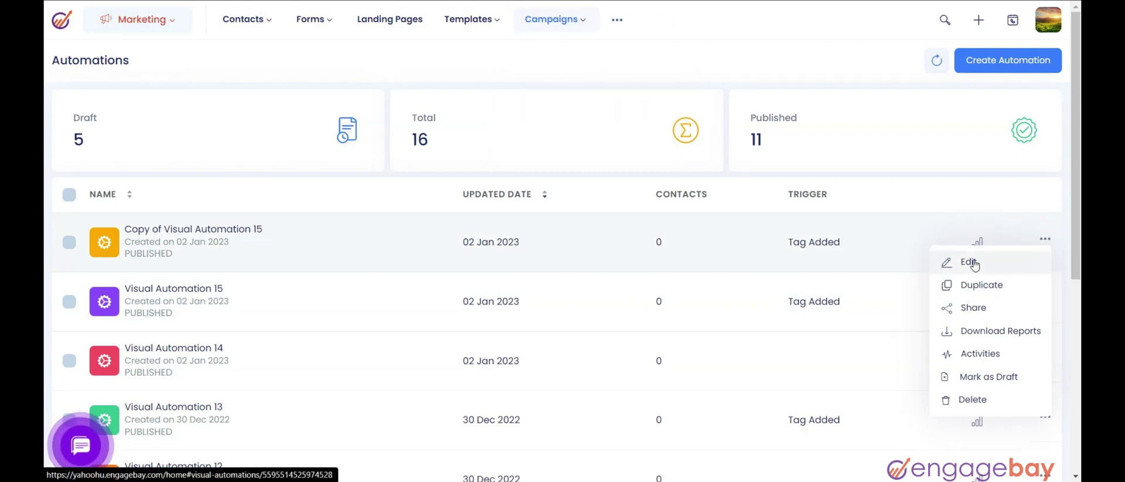
click(977, 291)
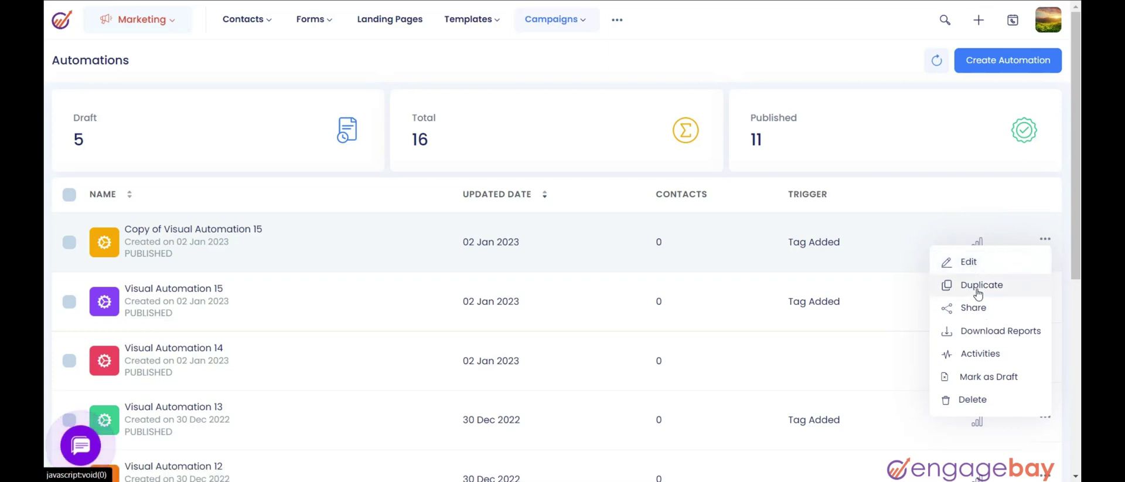
click(973, 308)
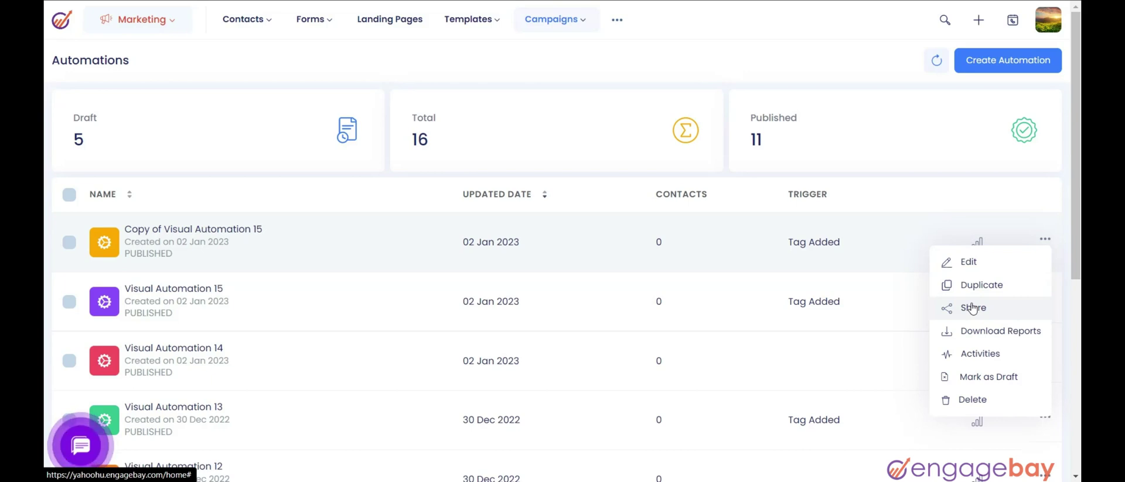
click(973, 308)
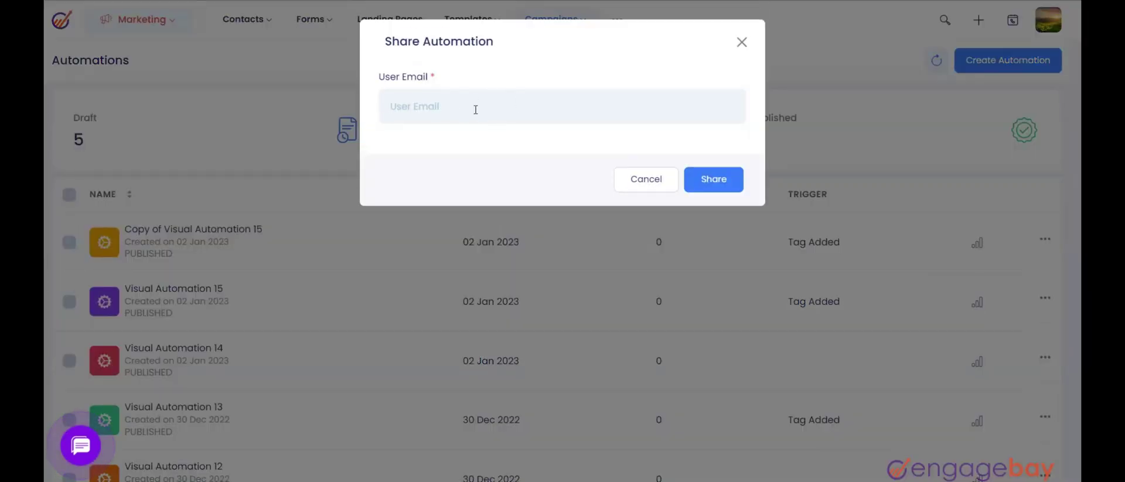
click(646, 178)
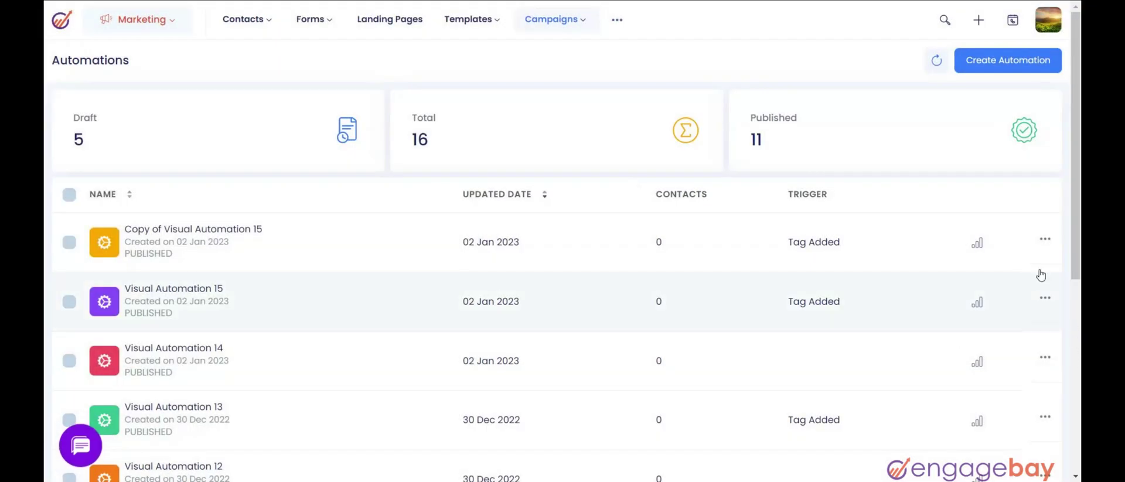
Step: Examine the Download Reports, Activities, Mark as Draft and Delete options of Copy of Visual Automation 15
click(1045, 240)
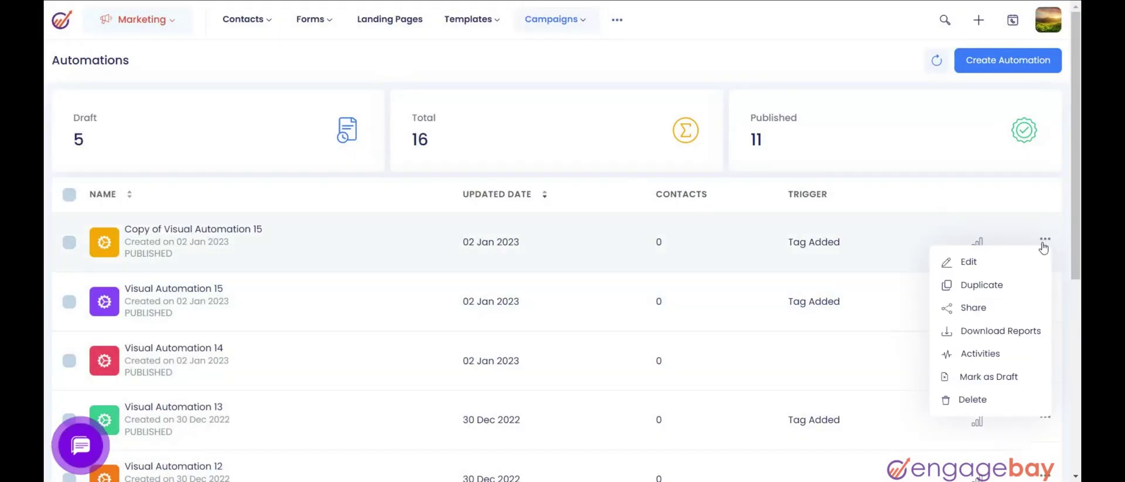
click(1000, 334)
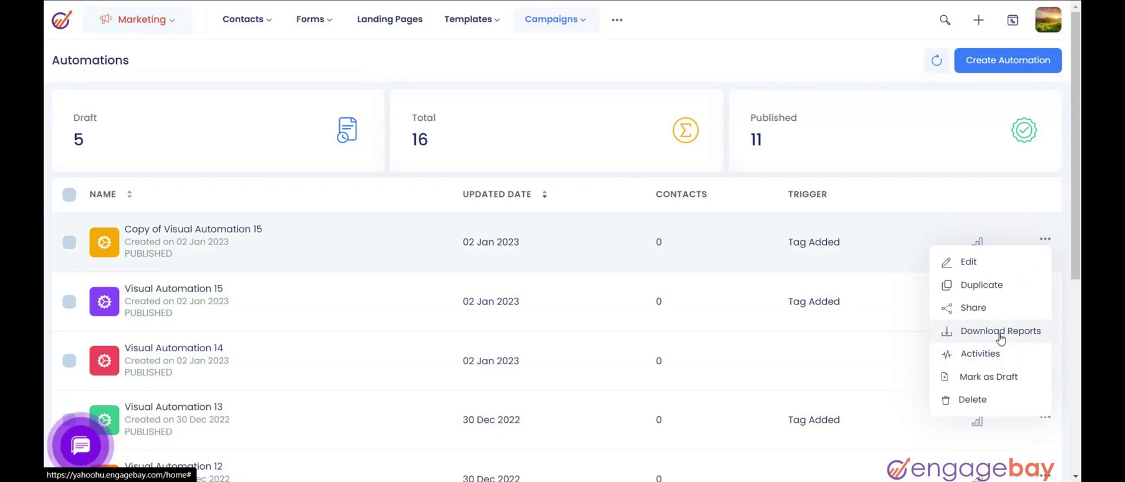
click(988, 354)
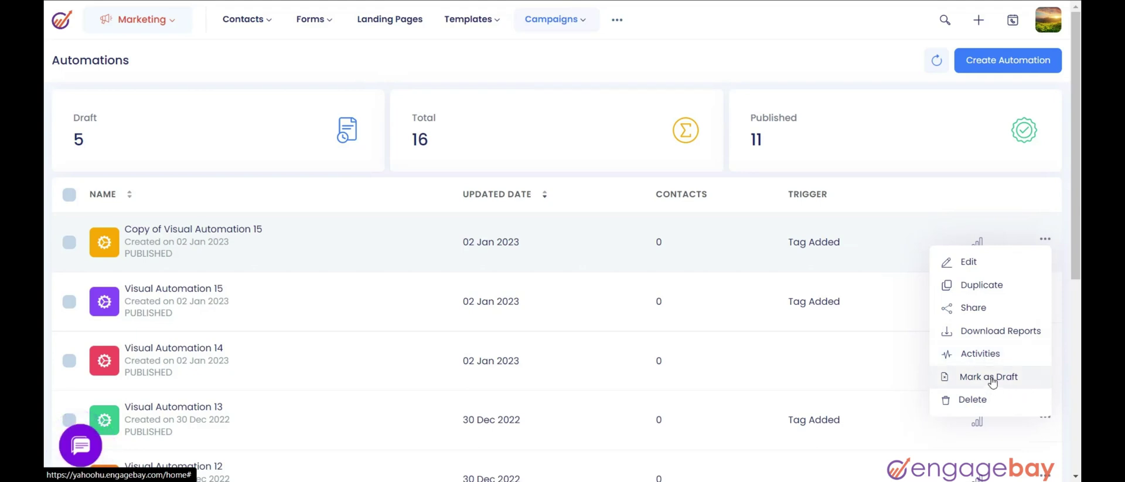
click(992, 380)
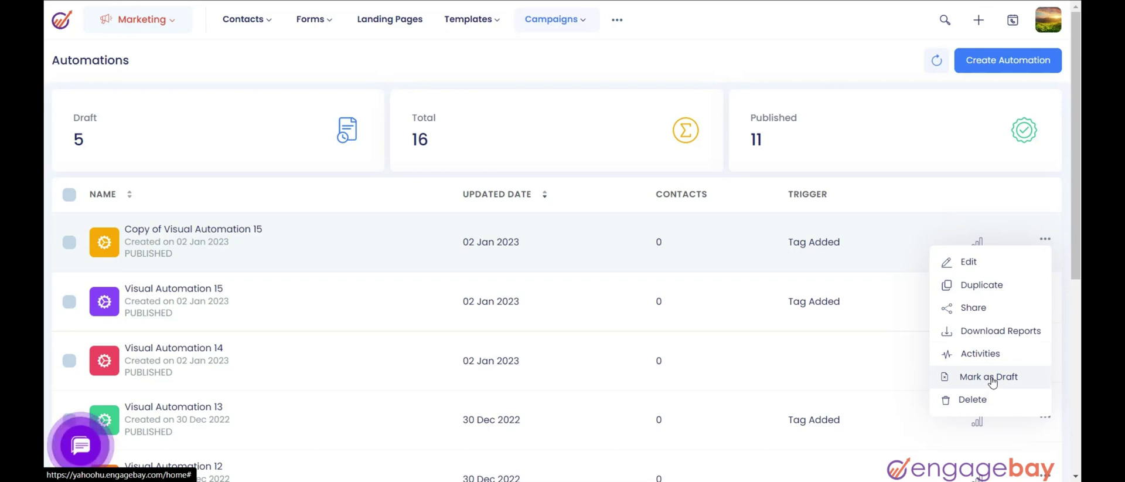
click(974, 402)
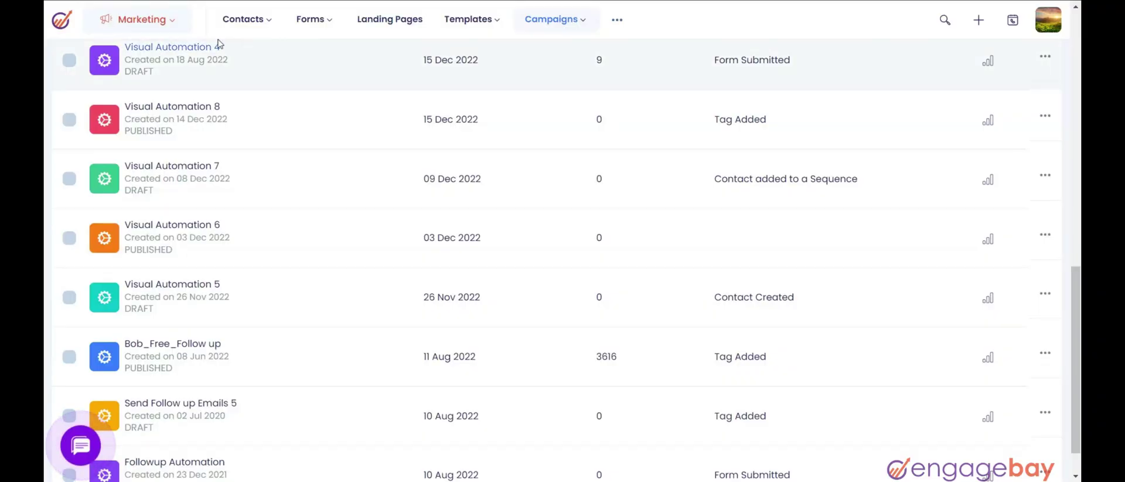
Step: Open the report of the Bob_Free_Follow up automation and examine its contacts, email reports and SMS reports
click(551, 19)
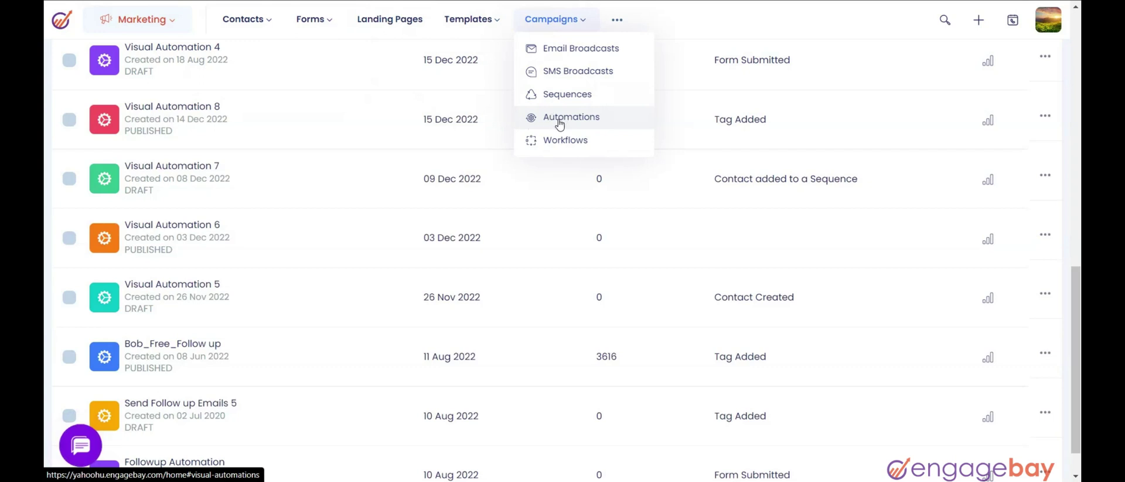
click(984, 368)
click(986, 369)
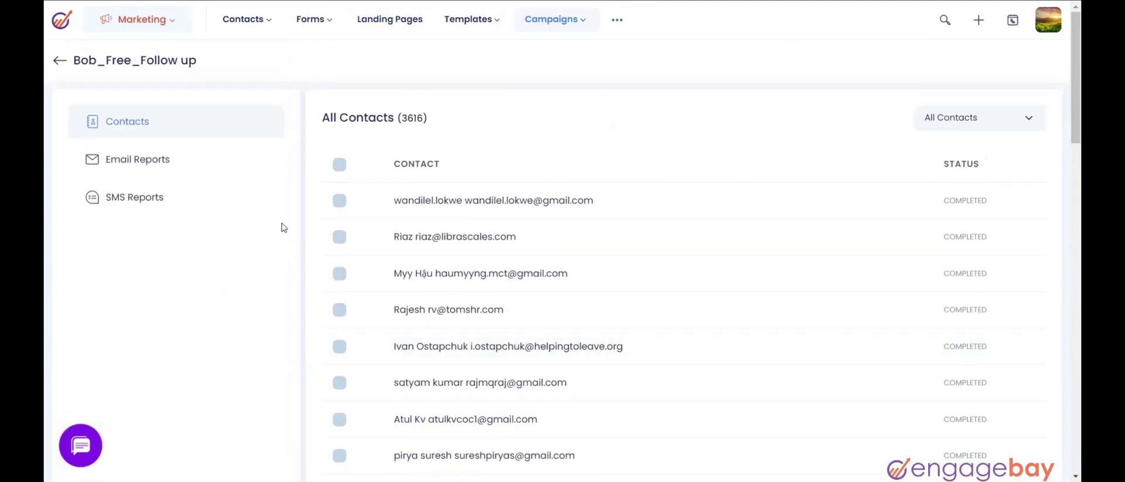
click(159, 126)
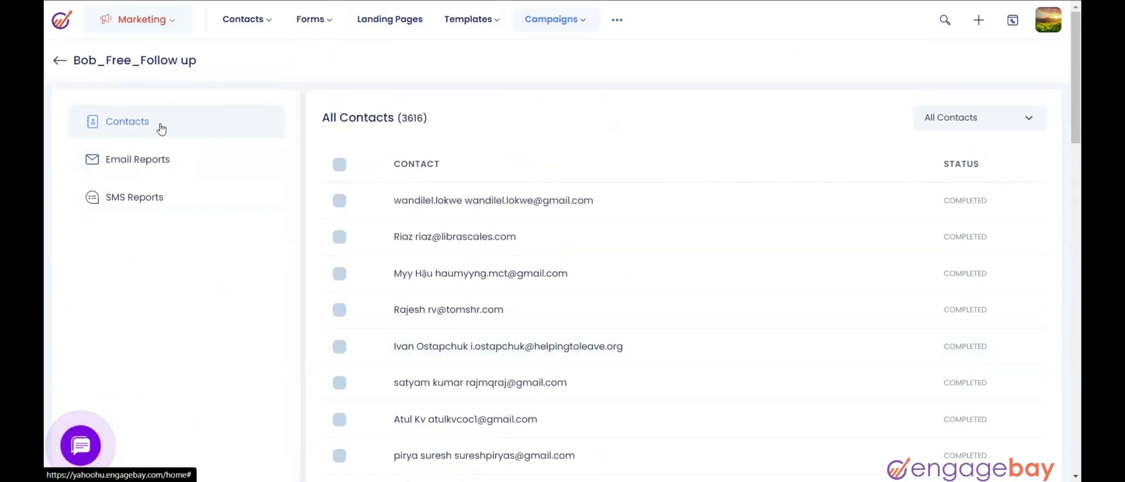
click(145, 160)
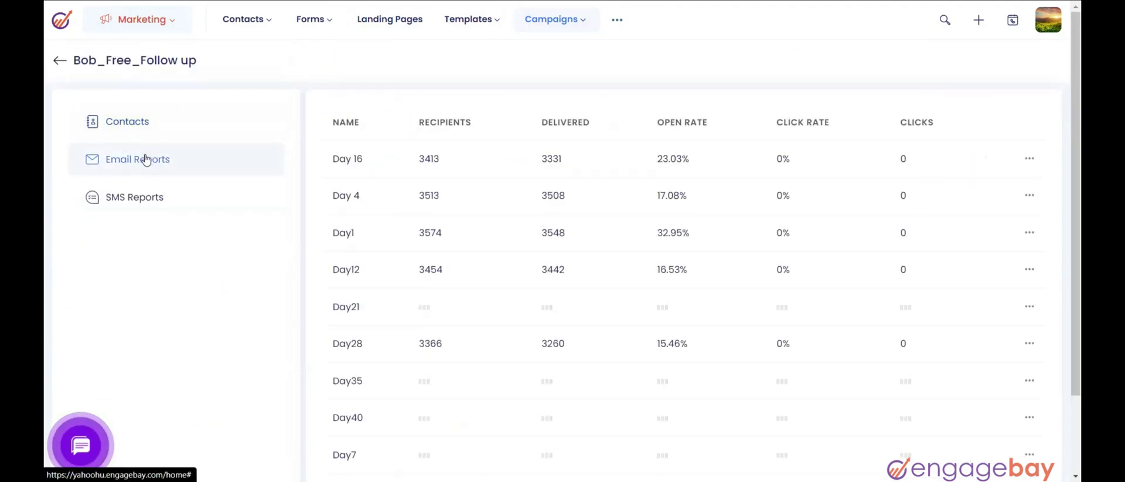
click(135, 197)
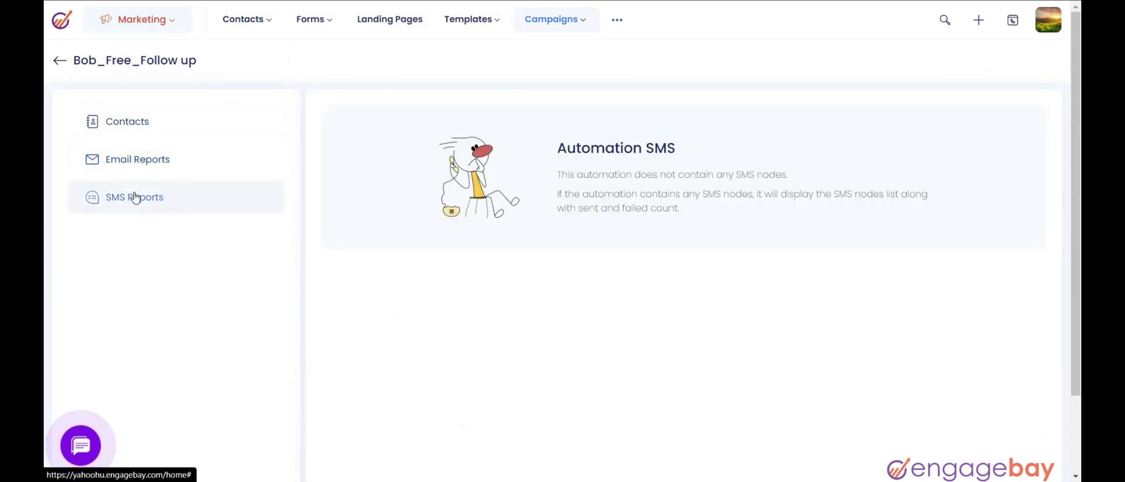
Step: Return to the automation's contacts and show the options for filtering them
click(151, 130)
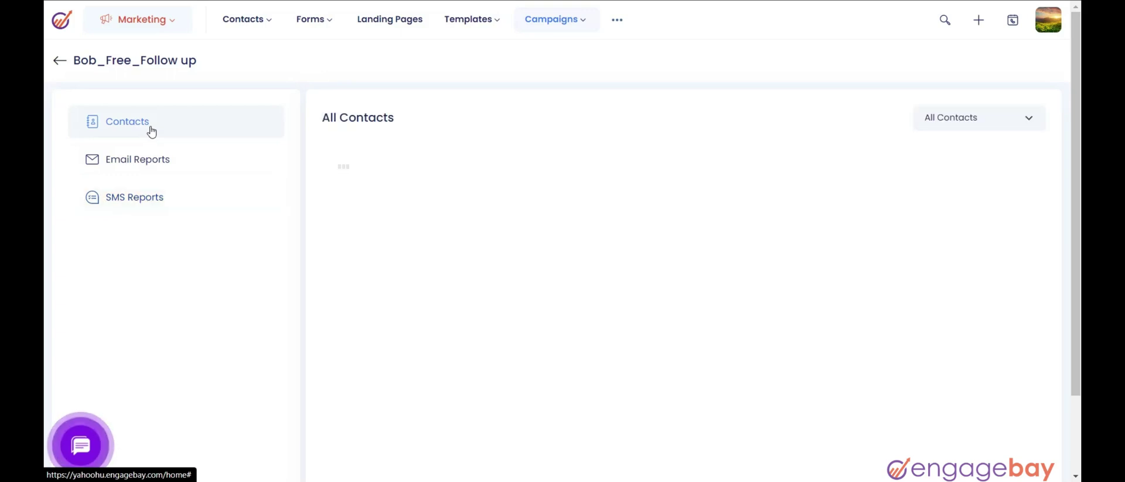
click(1003, 123)
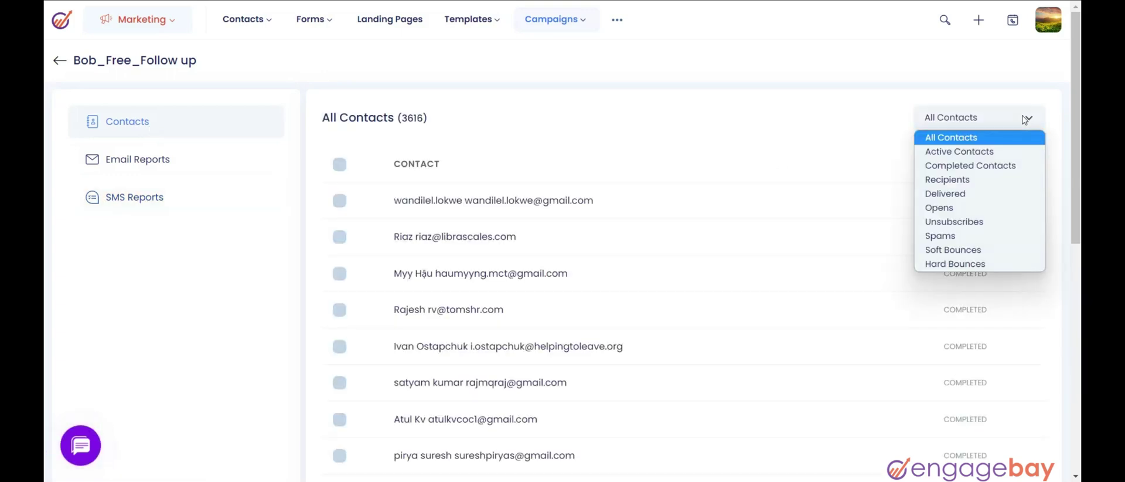
Step: Filter the automation's contacts by Active Contacts, Completed Contacts and Hard Bounces in turn to examine each list
click(958, 153)
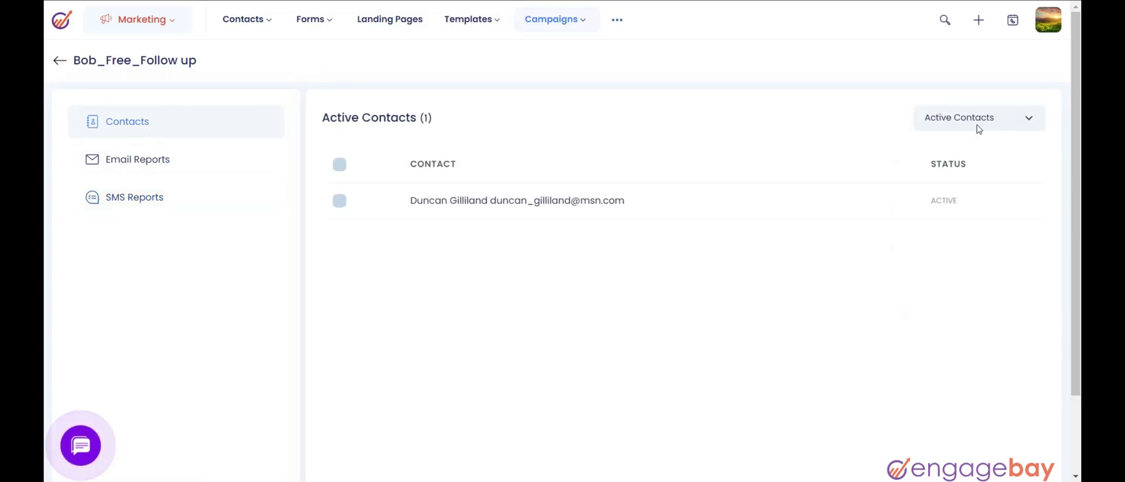
click(959, 123)
click(951, 167)
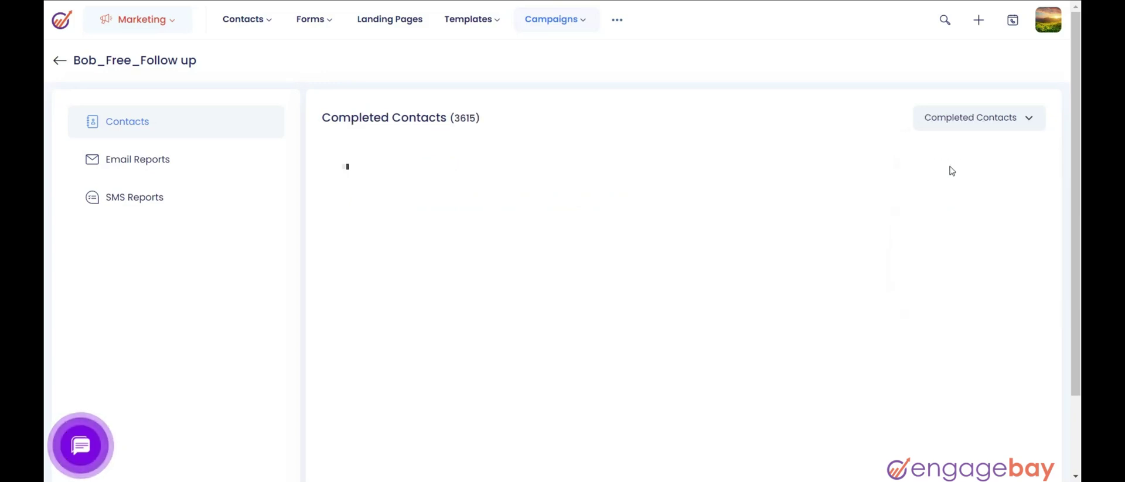
click(974, 119)
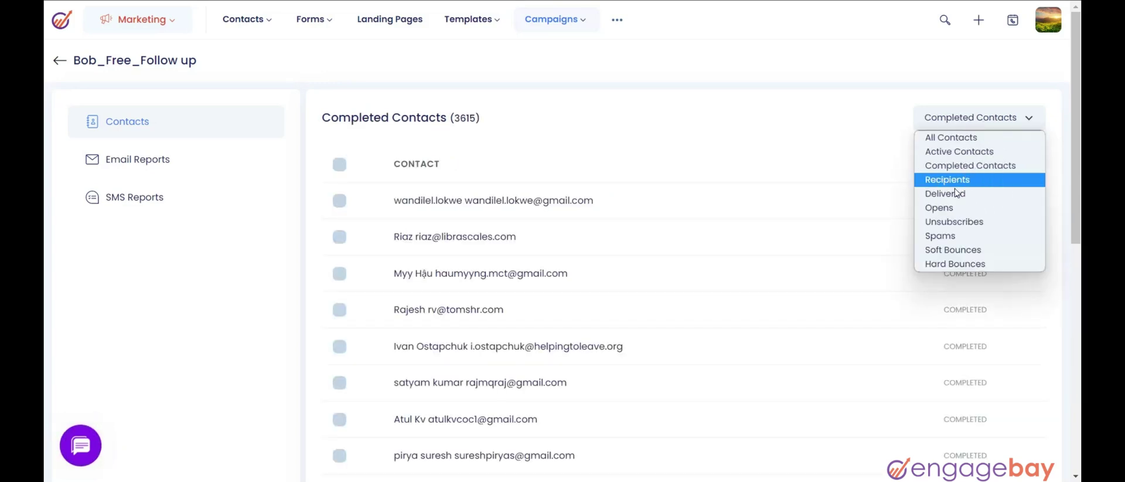
click(947, 221)
click(950, 265)
Step: Switch the contact list back to All Contacts, and filter it by Completed Contacts again
click(1014, 124)
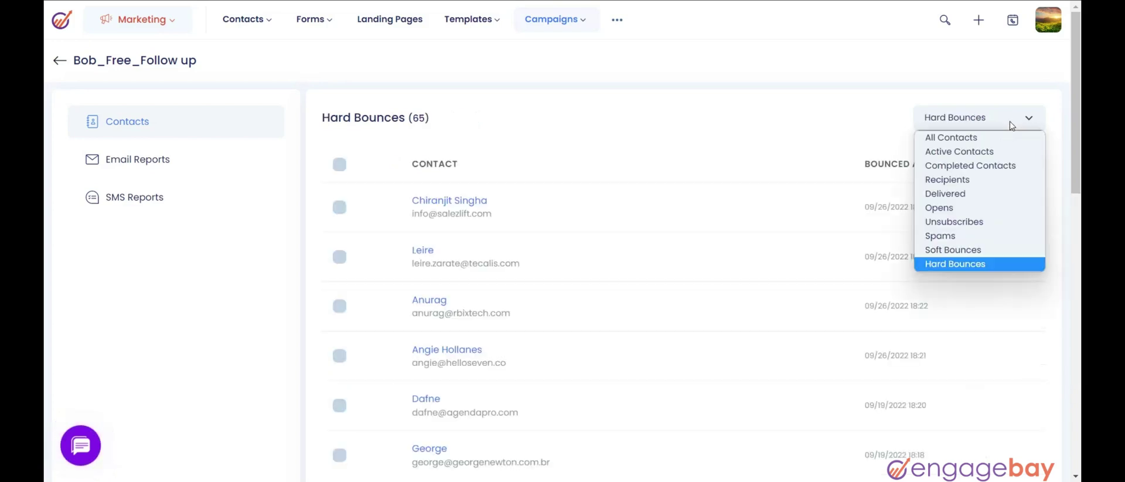
click(982, 143)
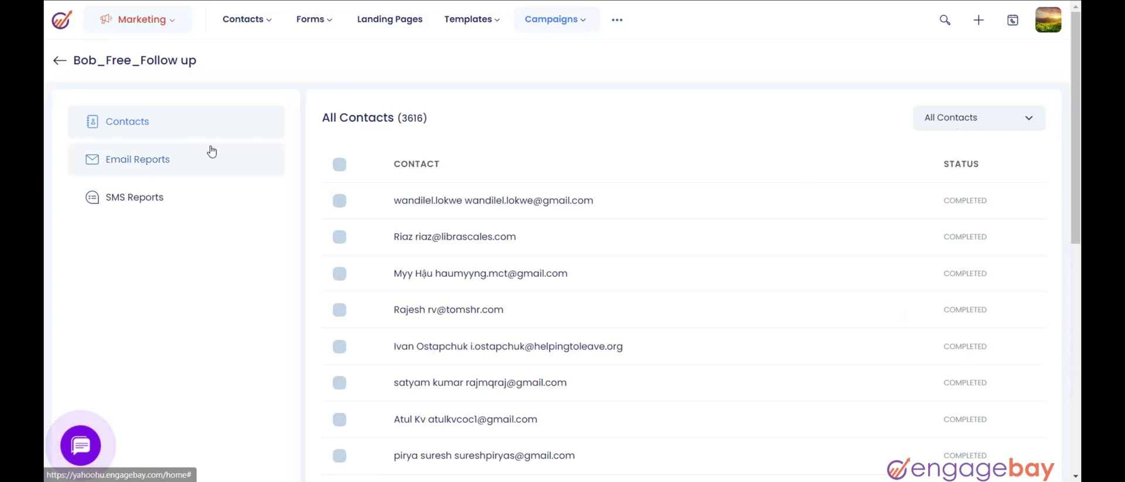
click(1014, 120)
click(973, 169)
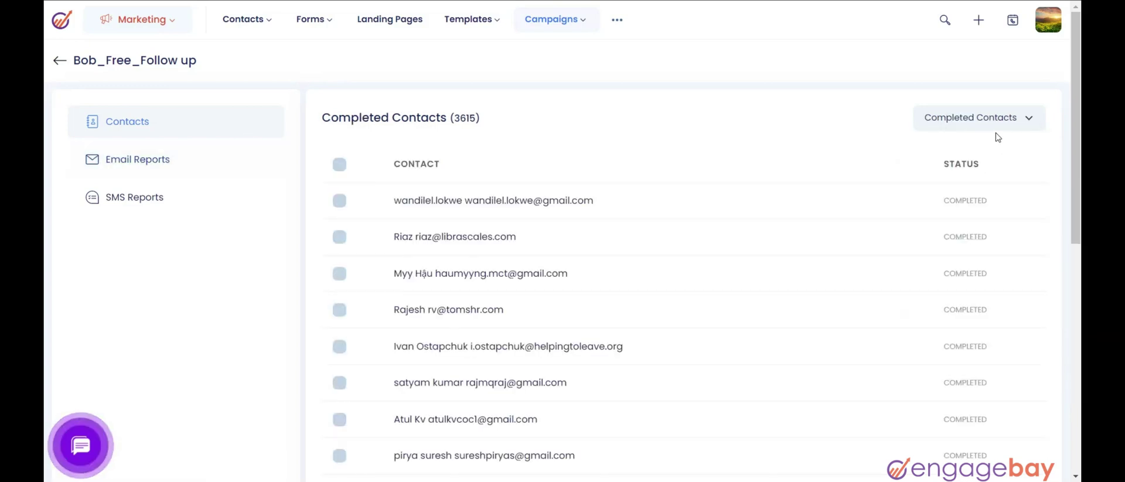
Step: Examine the email reports of the automation and open the contacts of the Day 16 email
click(188, 159)
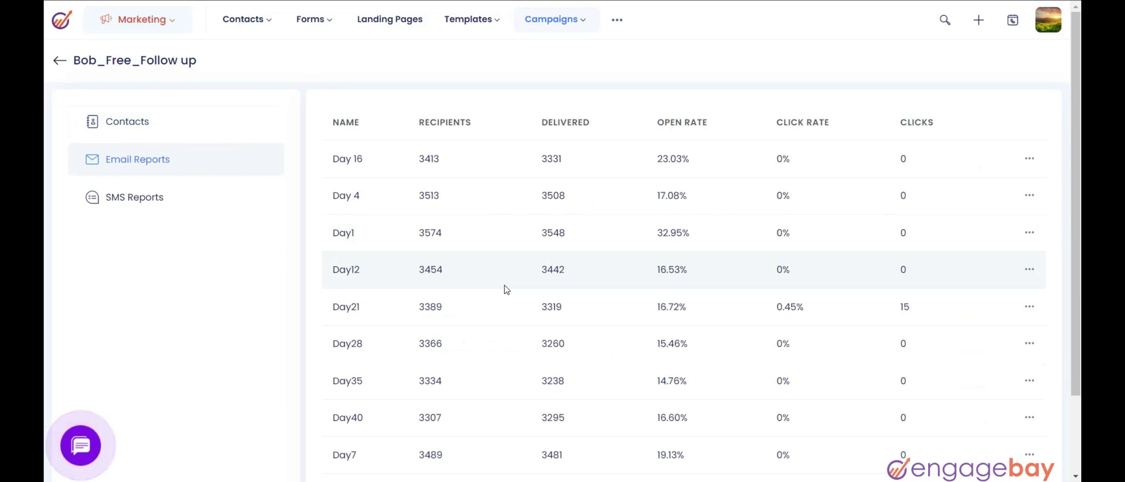
scroll(366, 270, down, 1)
scroll(372, 235, up, 1)
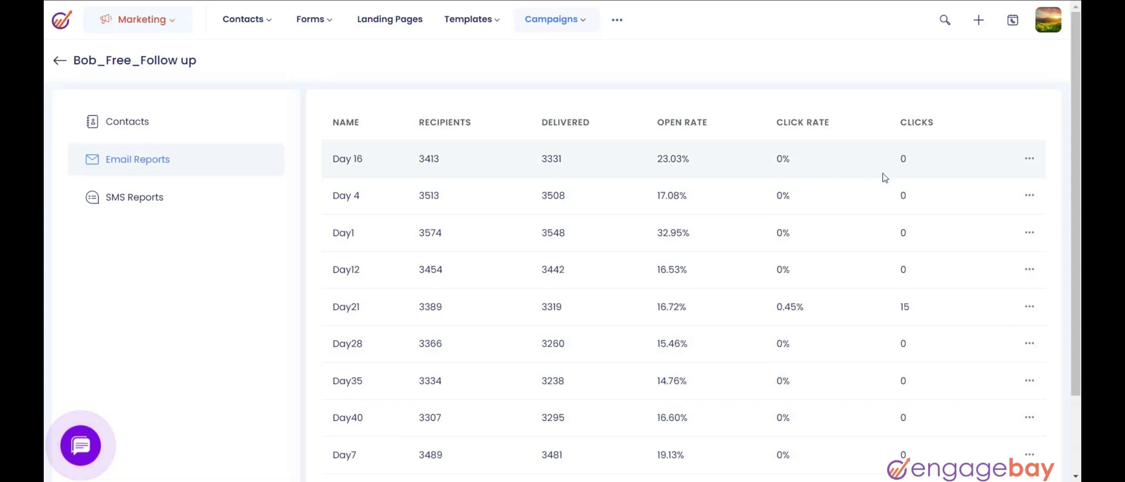
click(1031, 159)
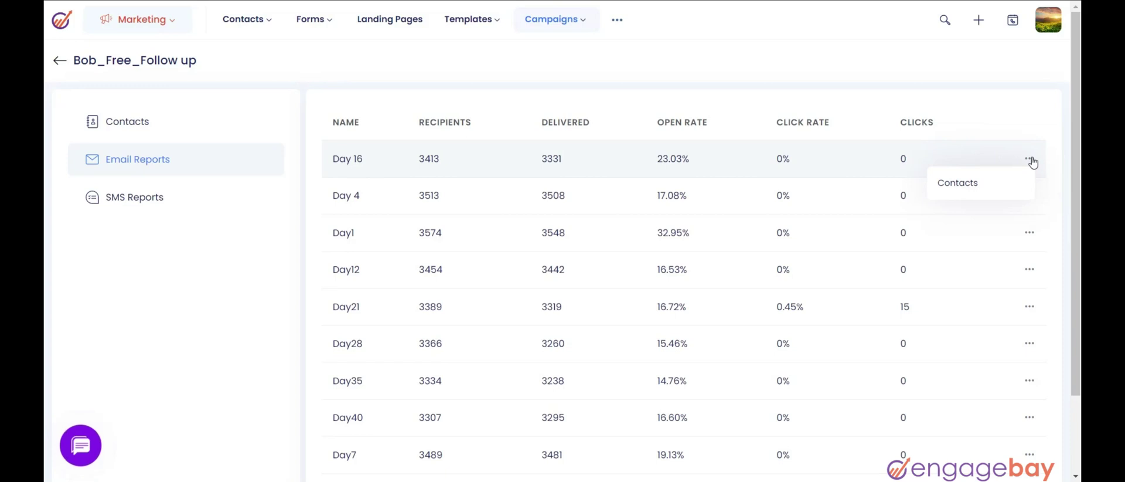
click(976, 187)
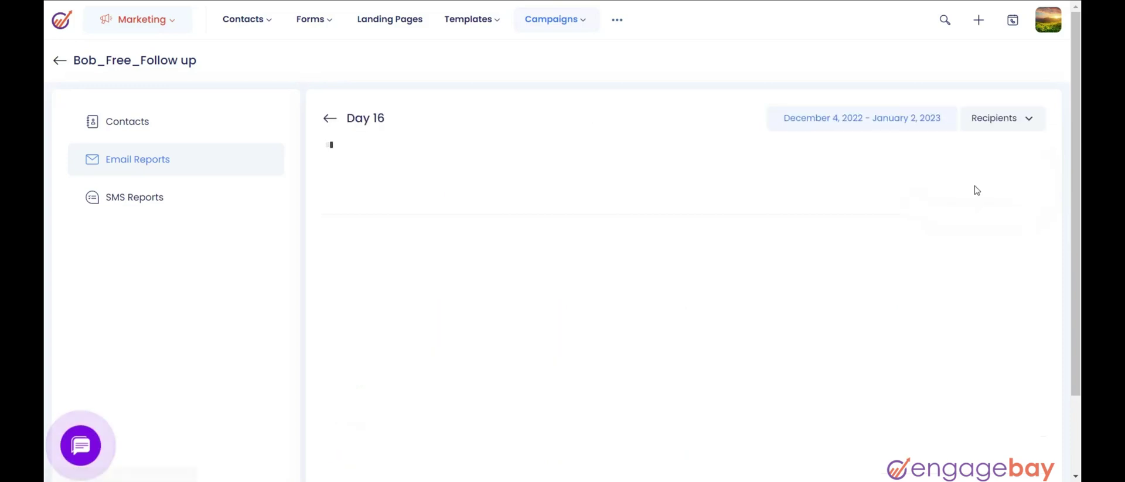
Step: Set the Day 16 report to a custom date range of October 1 to November 30, 2022, and show its contact filter options
click(908, 121)
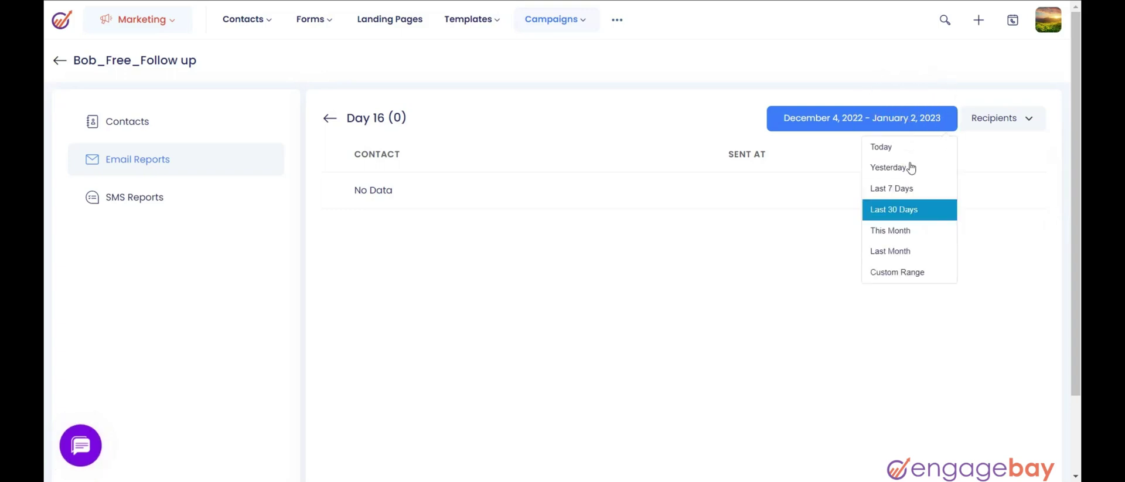
click(894, 272)
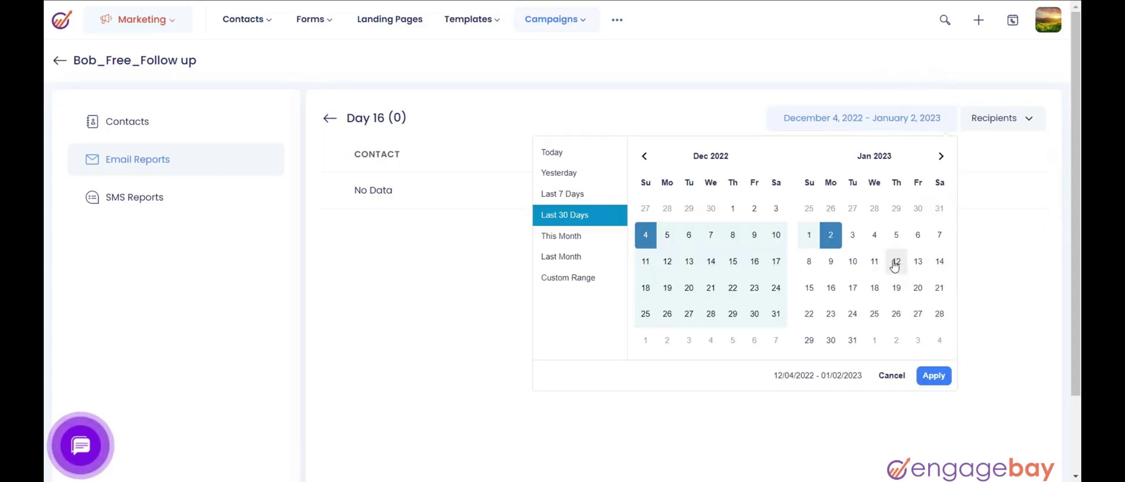
click(642, 157)
click(641, 159)
click(776, 209)
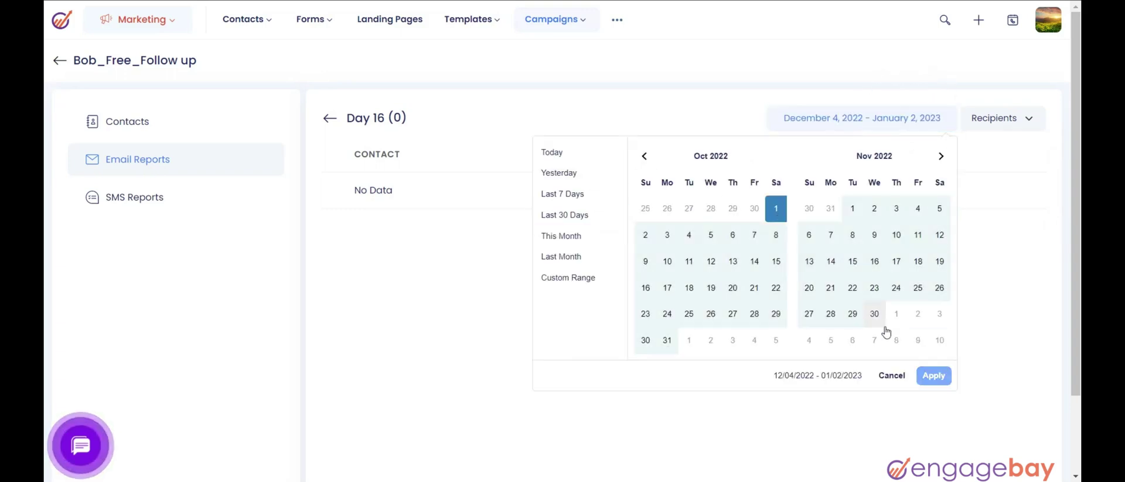
click(874, 315)
click(933, 376)
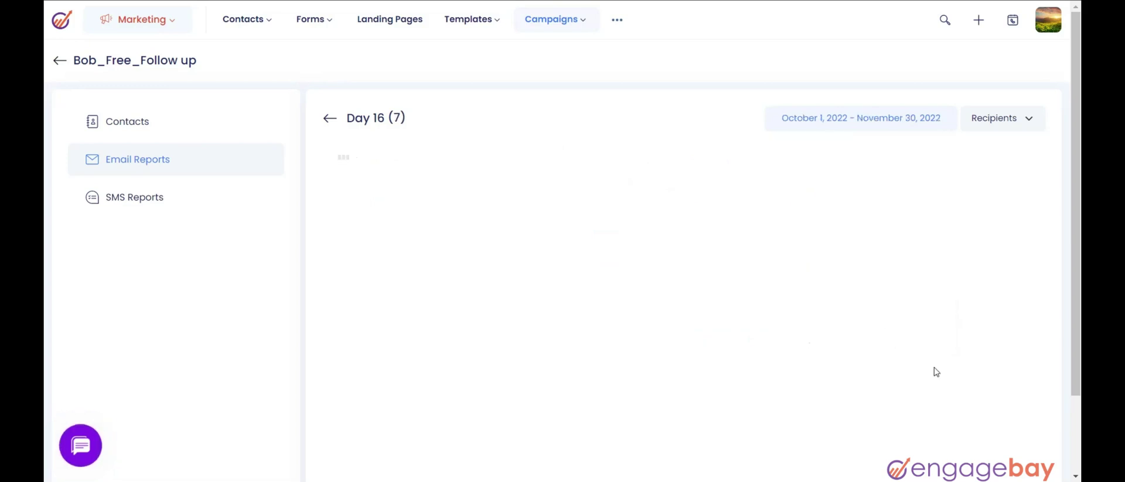
click(1030, 122)
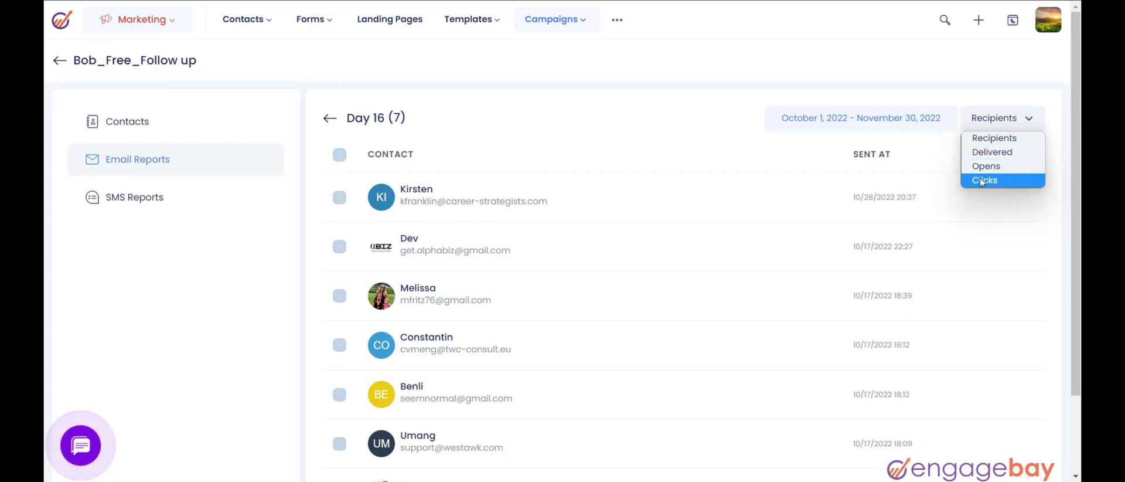
Step: Select all listed Day 16 contacts and examine the Add Tag and Add to Static List bulk actions without applying either
click(339, 154)
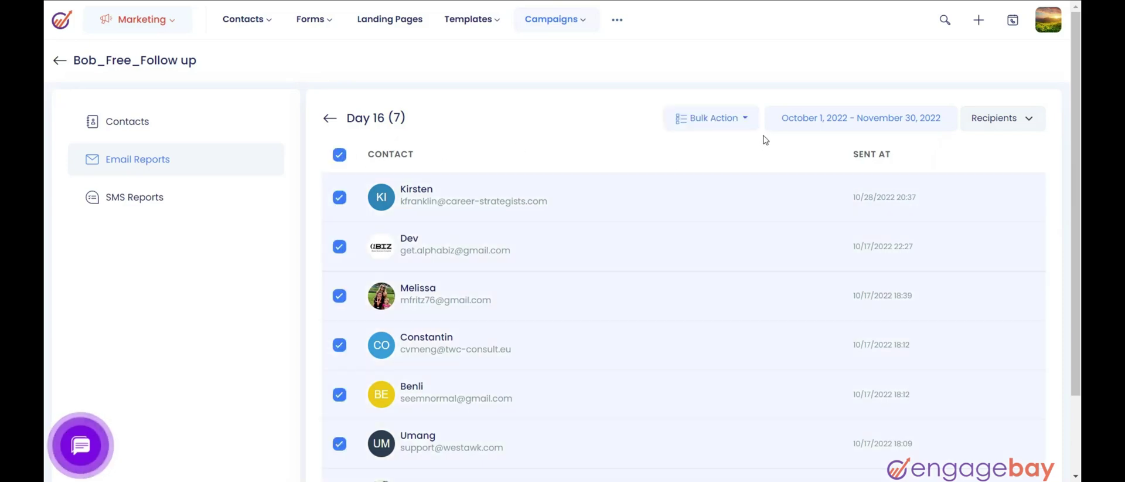
click(727, 120)
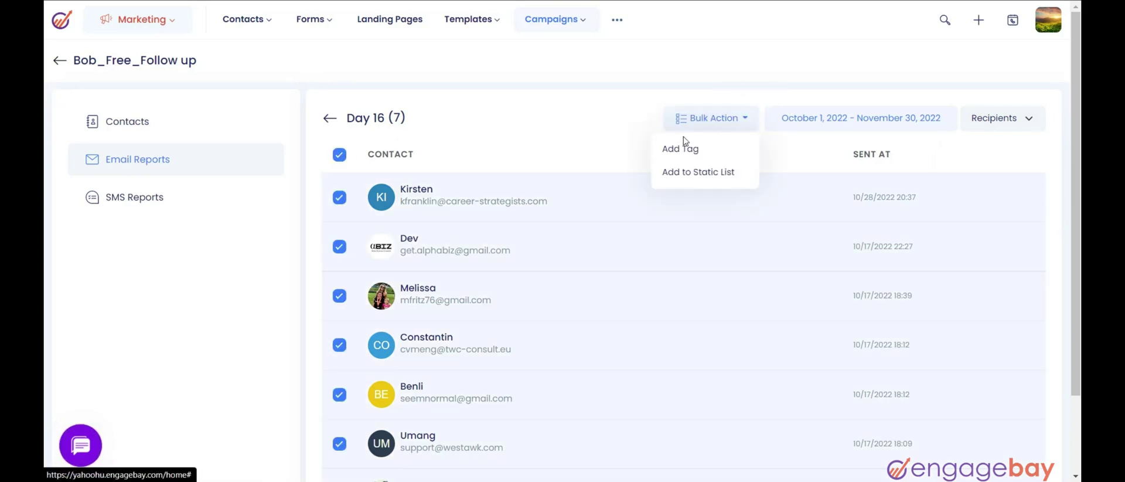
click(675, 174)
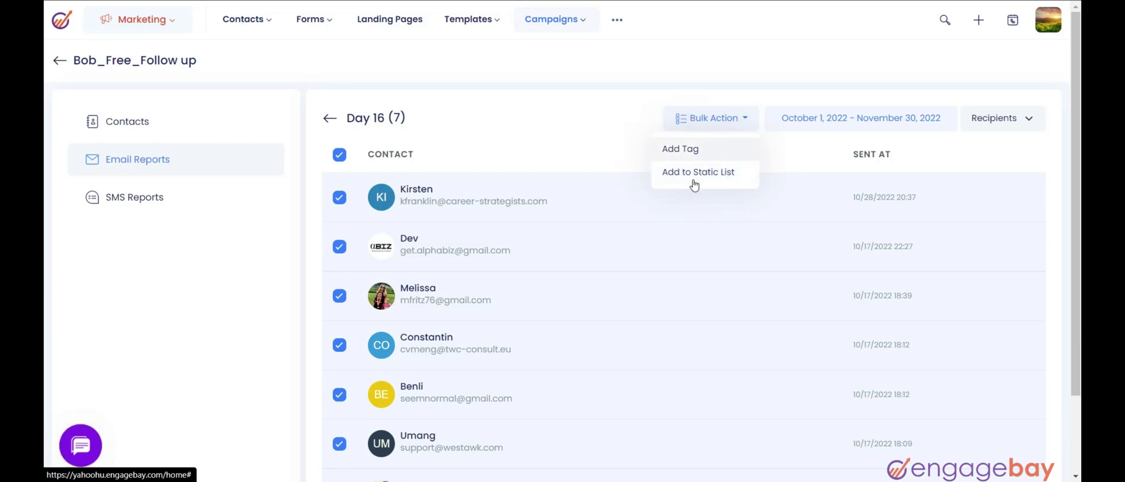
click(694, 182)
click(727, 118)
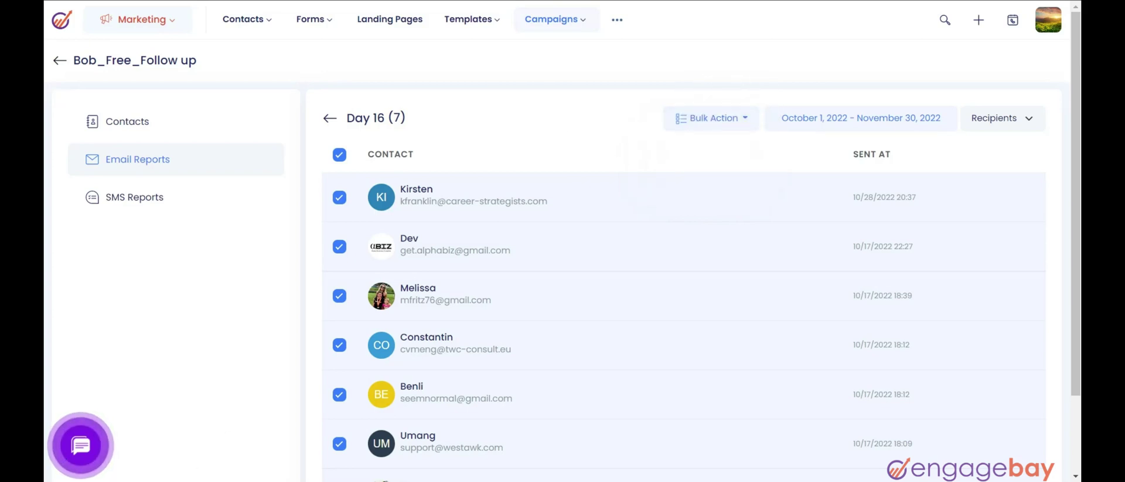
Step: Open the SMS reports of the Bob_Free_Follow up automation
click(115, 200)
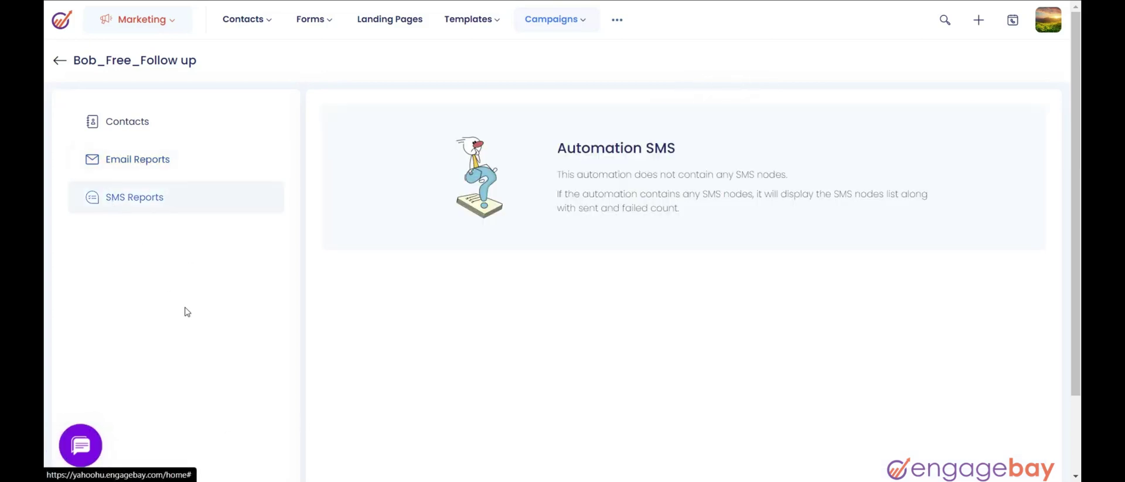